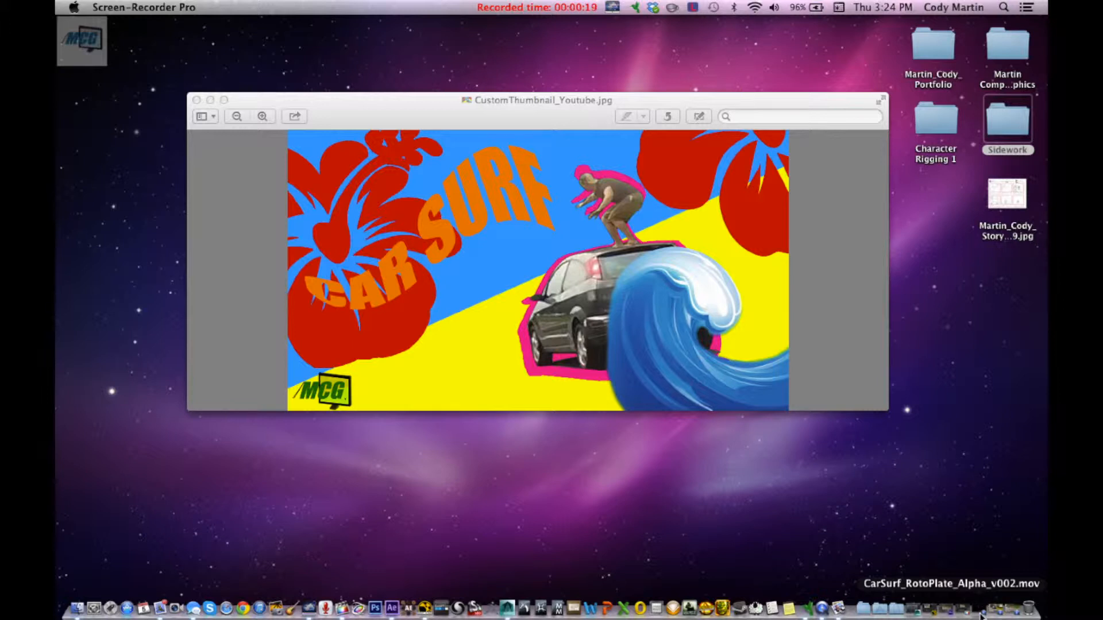
# Review the background driving footage CarSurf_BG_CleanPlate.mov at several points through its length and close it.
pyautogui.click(1011, 612)
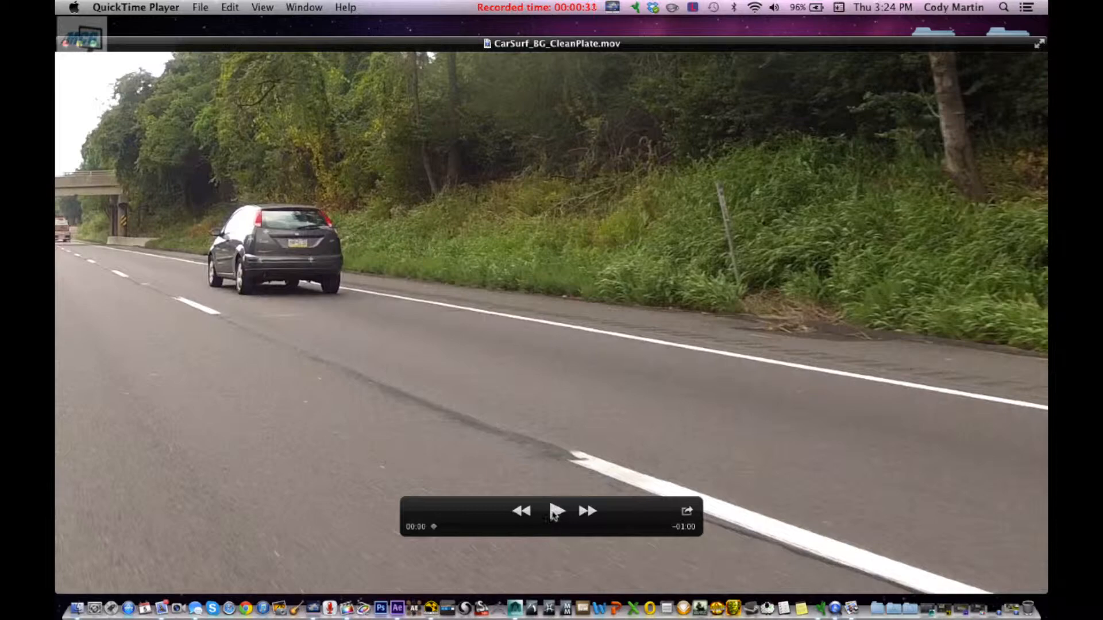
pyautogui.click(553, 518)
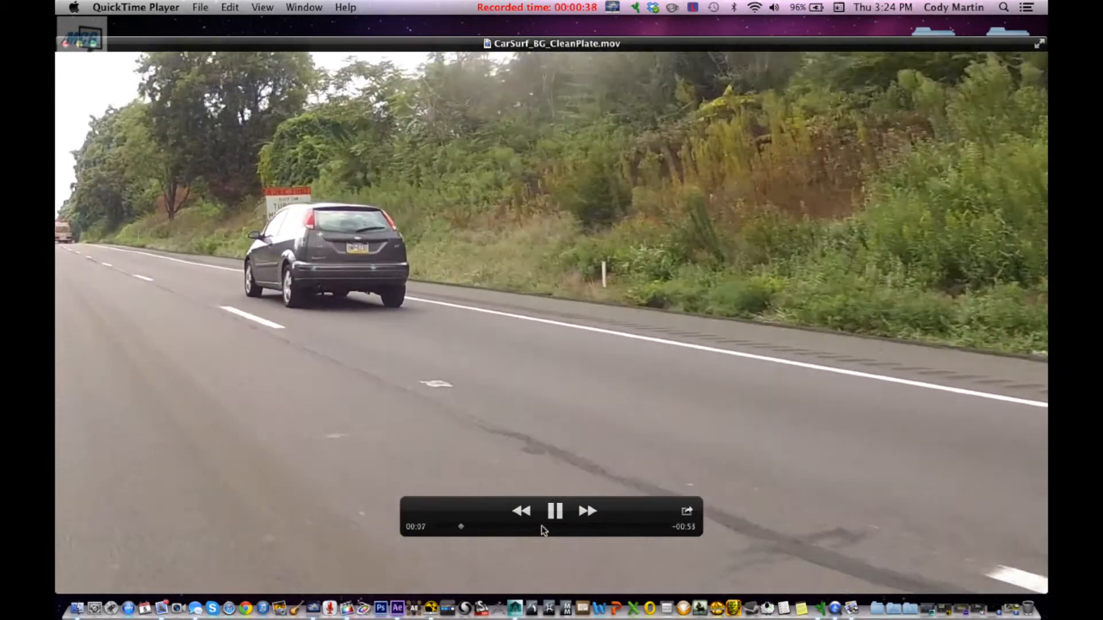
pyautogui.click(541, 526)
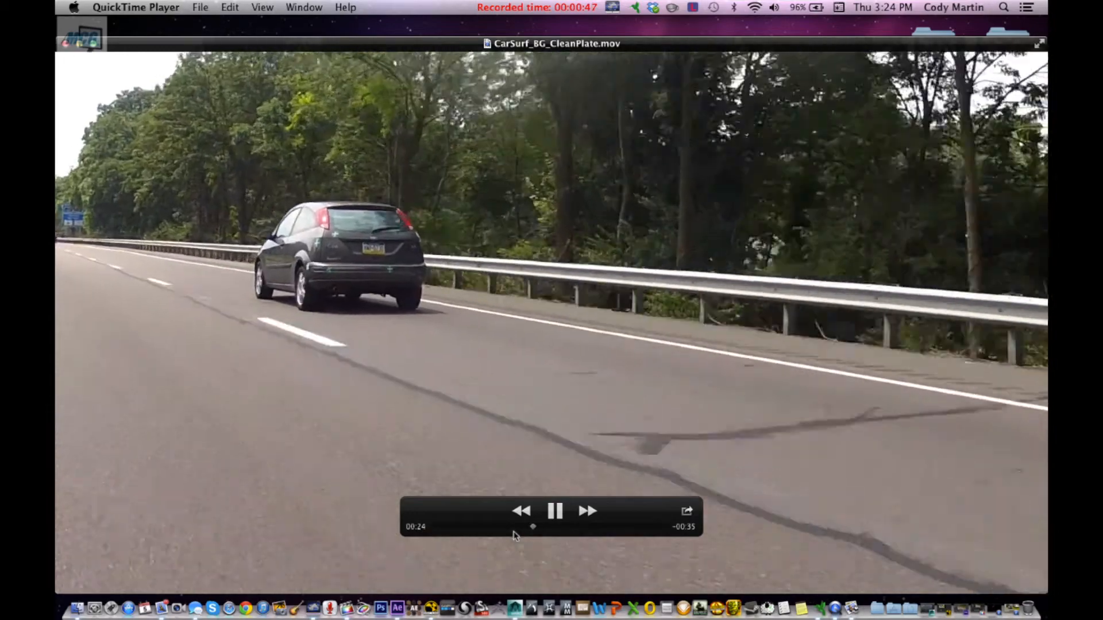
pyautogui.click(560, 528)
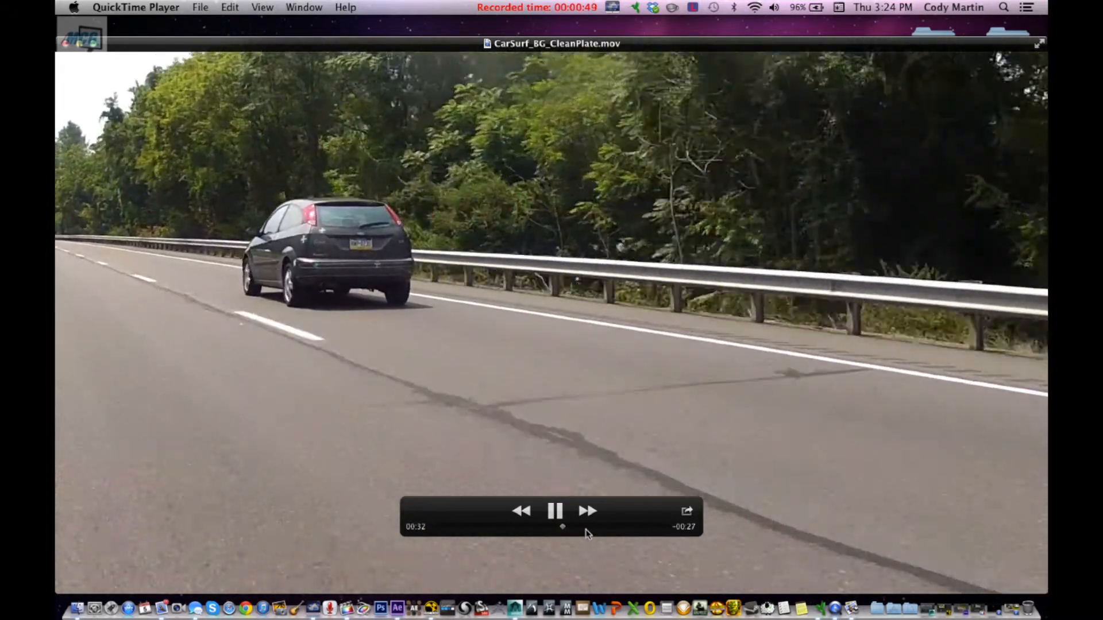
pyautogui.click(599, 526)
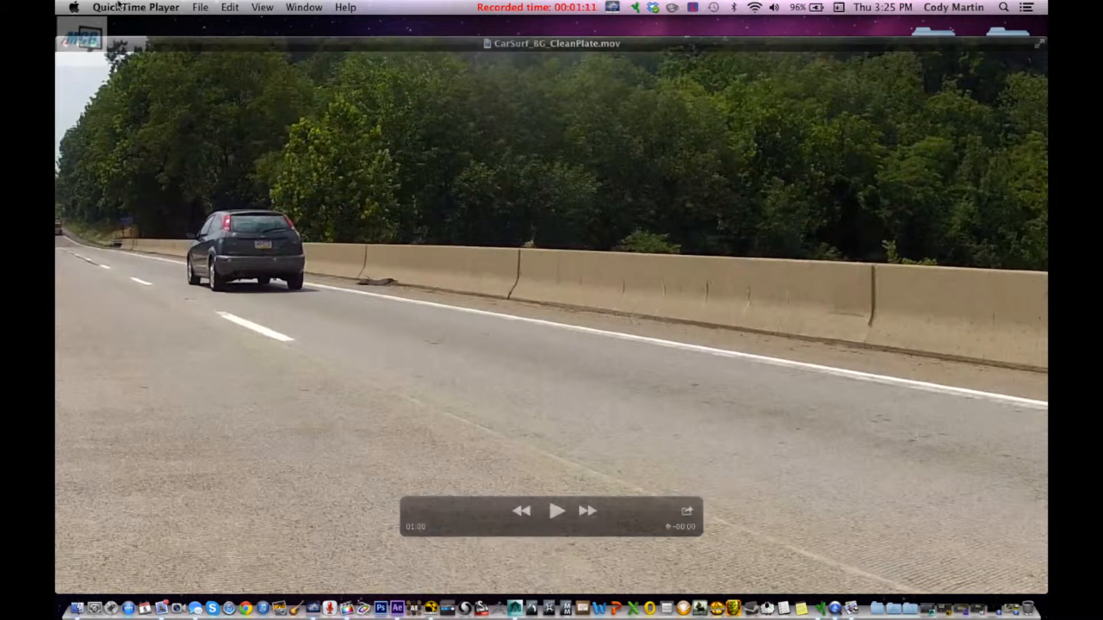
pyautogui.click(68, 46)
pyautogui.click(128, 44)
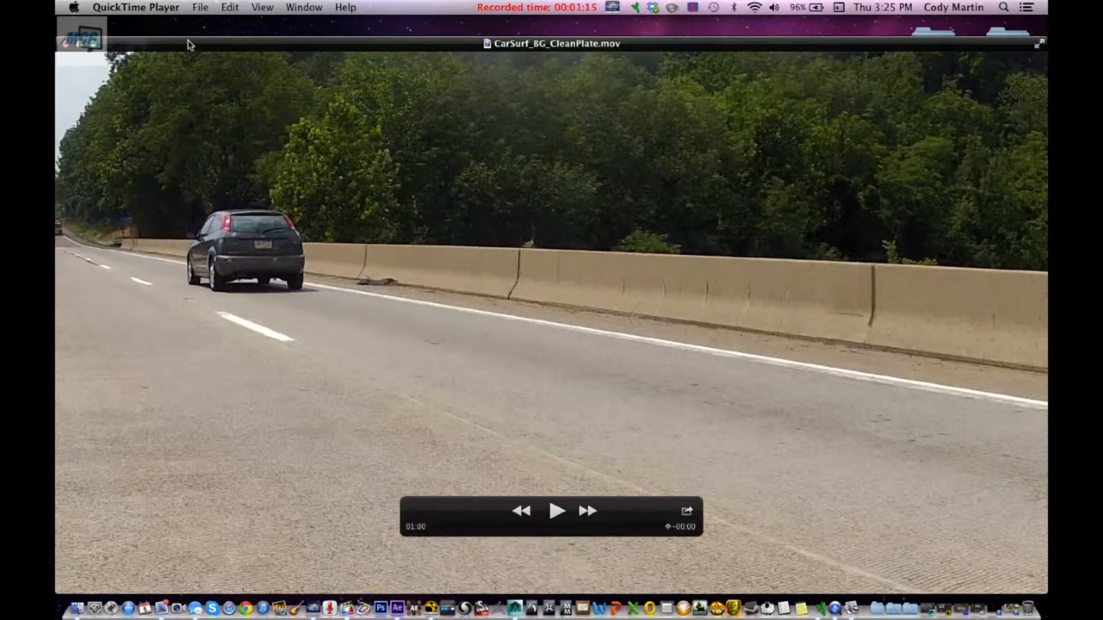
pyautogui.moveTo(191, 45); pyautogui.dragTo(247, 62)
pyautogui.click(121, 61)
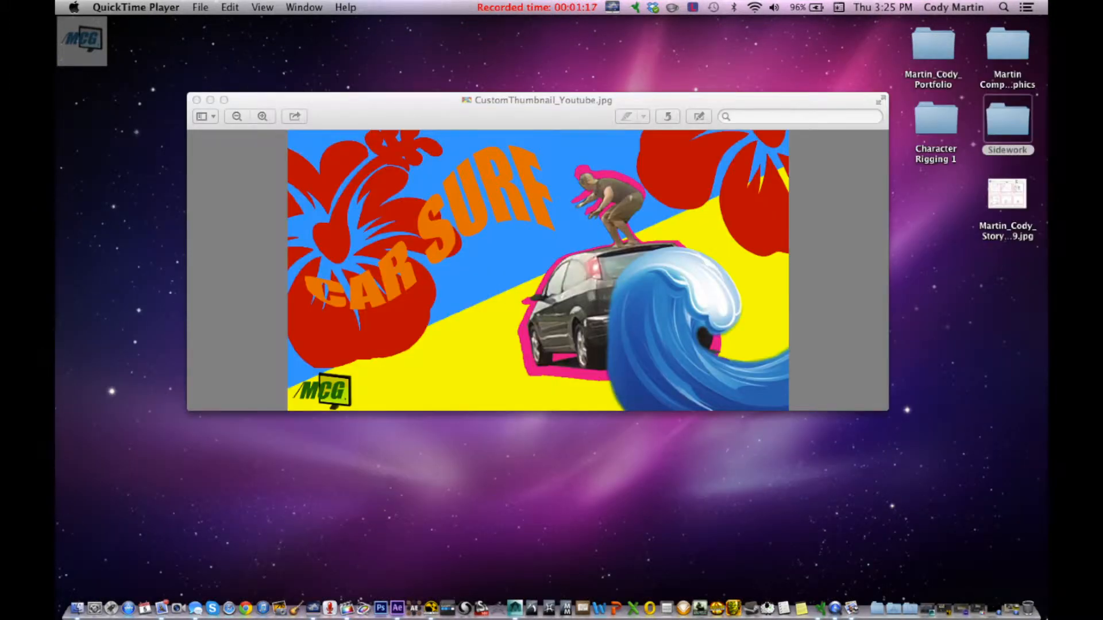
# Play the CarSurf_CleanPlate footage of the parked car up to the performer crouching on the roof and close it.
pyautogui.click(1009, 612)
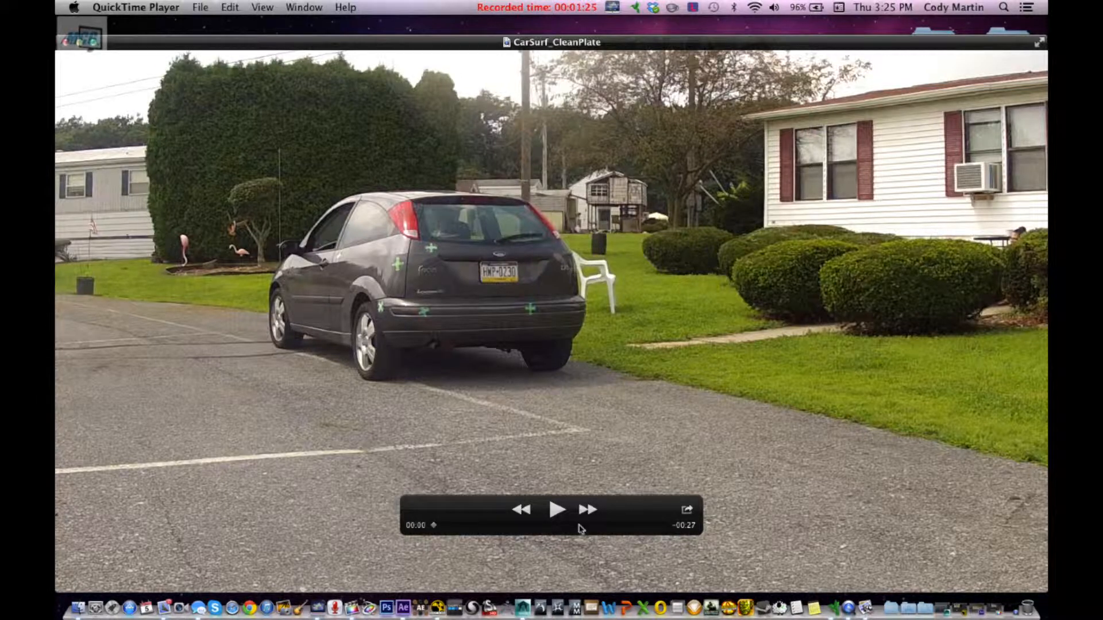
pyautogui.click(557, 510)
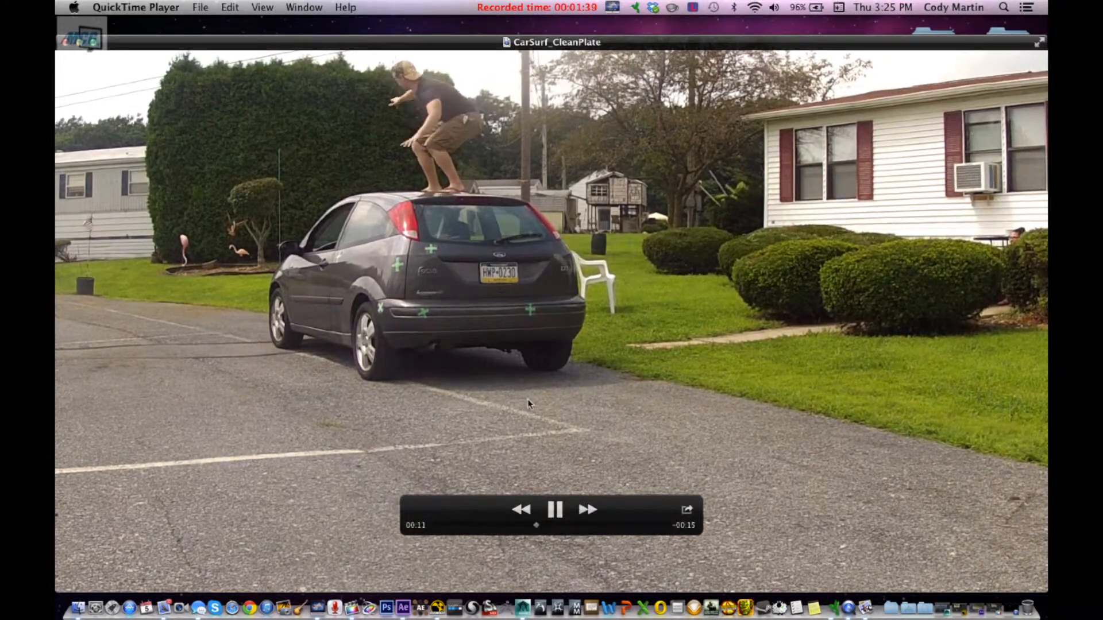
pyautogui.click(555, 509)
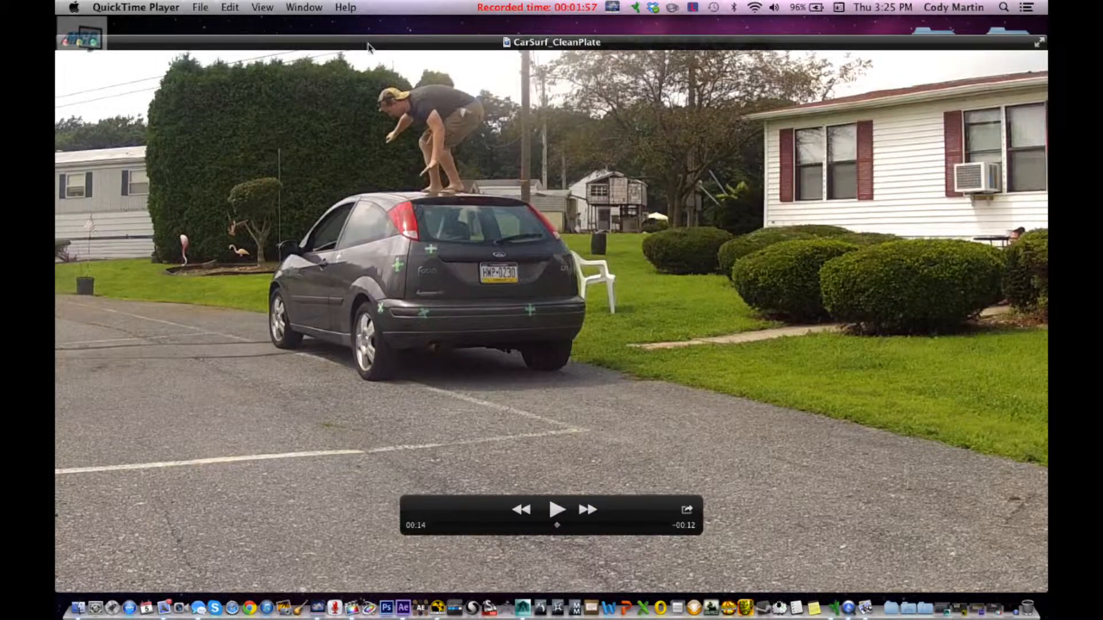
pyautogui.moveTo(369, 46); pyautogui.dragTo(424, 27)
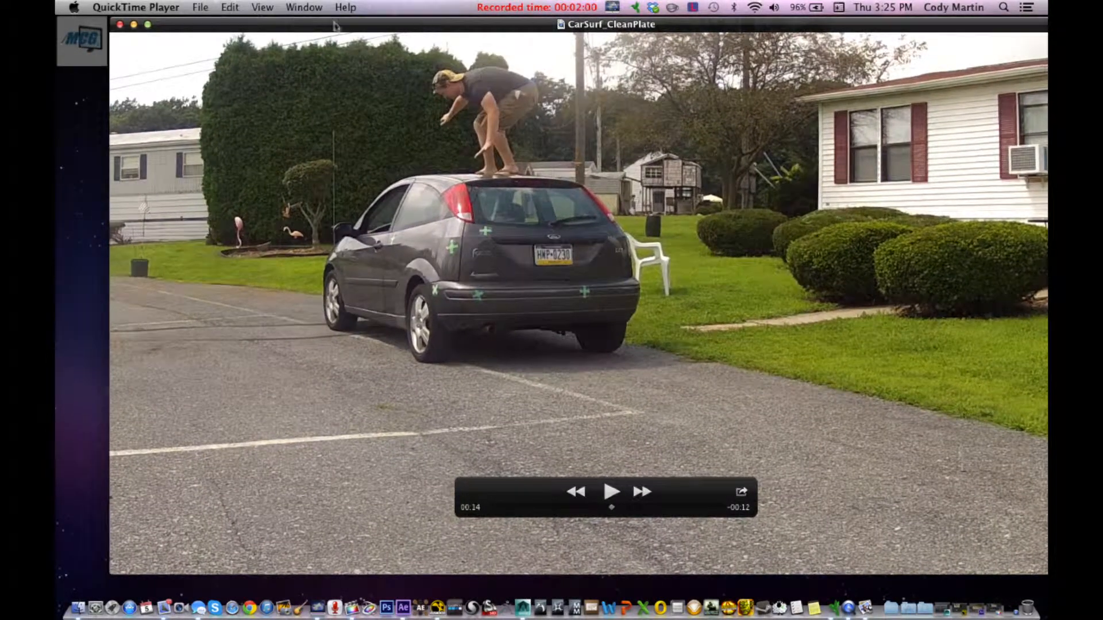
pyautogui.click(121, 25)
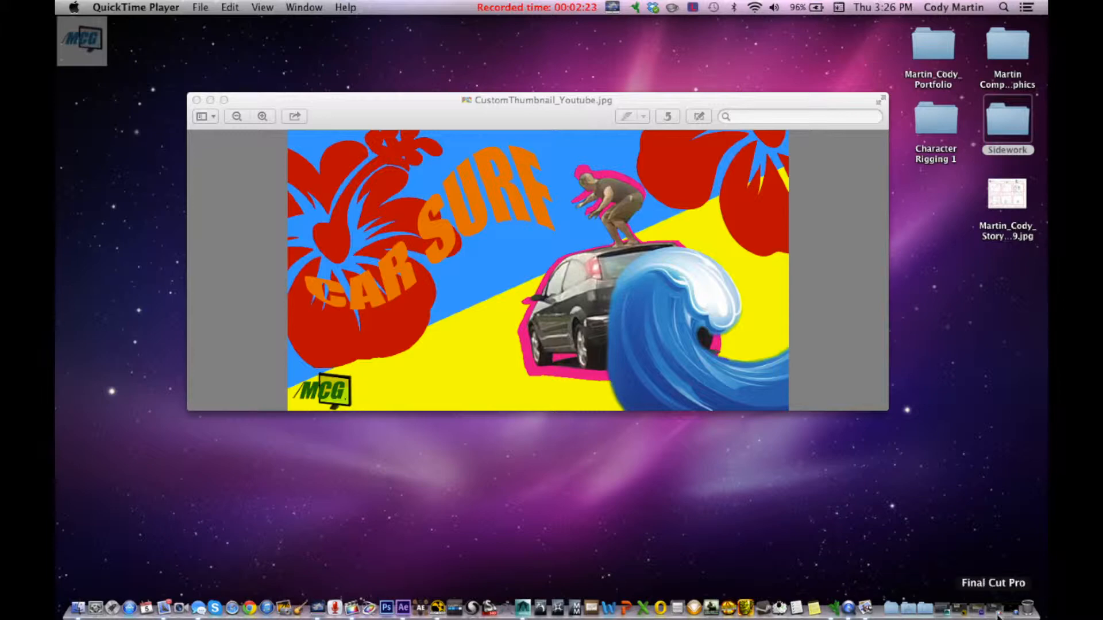
# Switch to NukeX and examine the CarSurf_RotoPlate_Alpha.nk node chain from Read1 through Roto1, Premult1 and Shuffle1 to Write1.
pyautogui.click(964, 613)
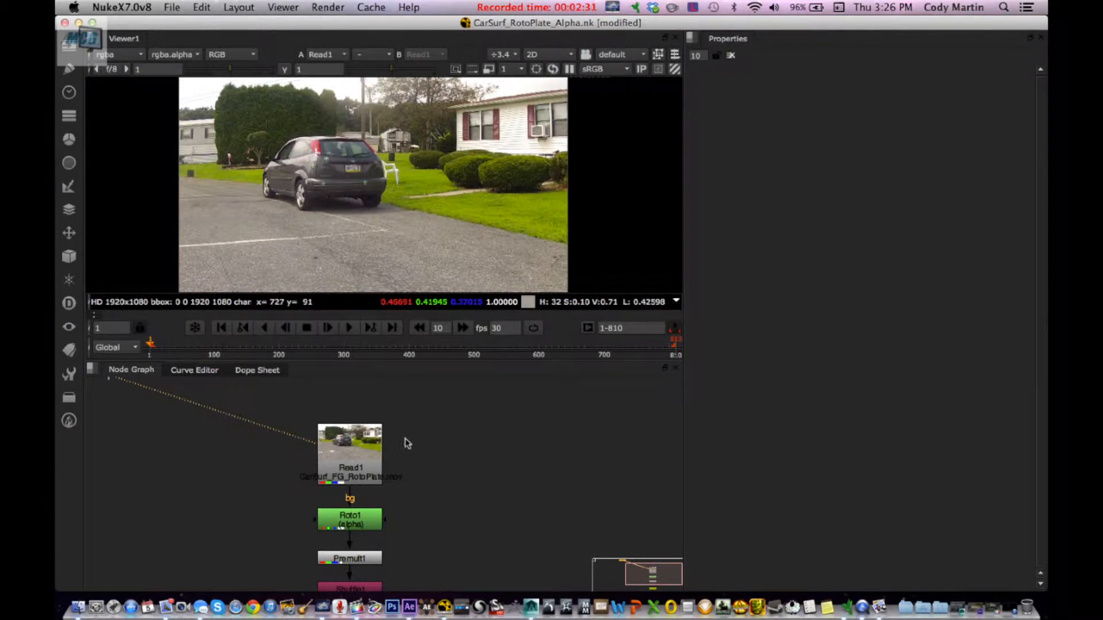
pyautogui.scroll(-2, 407, 442)
pyautogui.scroll(2, 408, 443)
pyautogui.keyDown('alt'); pyautogui.moveTo(440, 522); pyautogui.dragTo(436, 461); pyautogui.keyUp('alt')
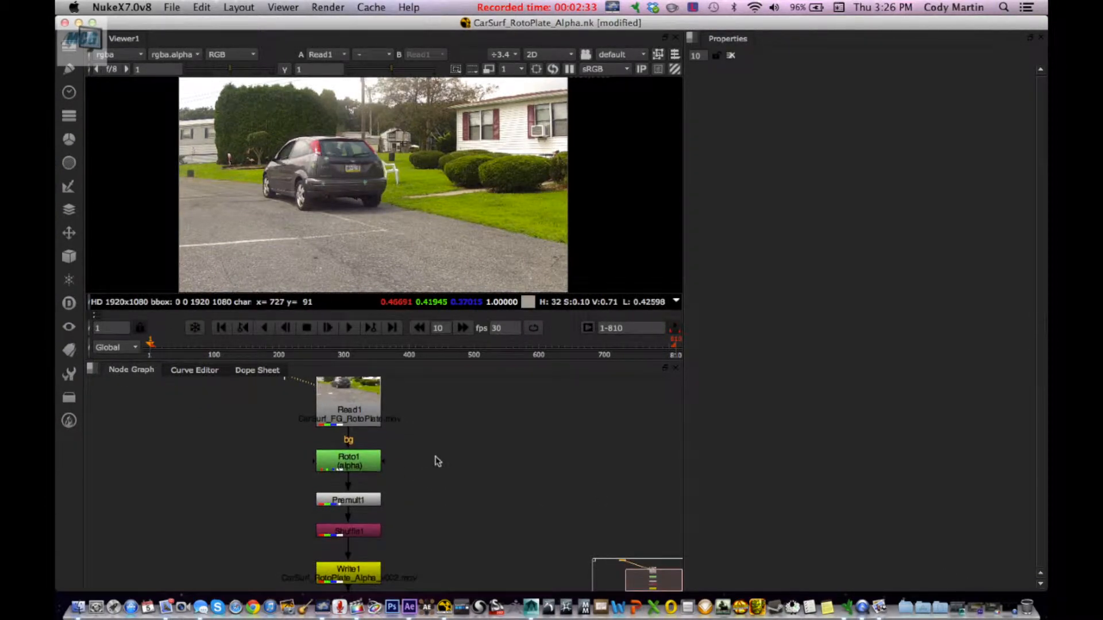
pyautogui.scroll(-1, 437, 460)
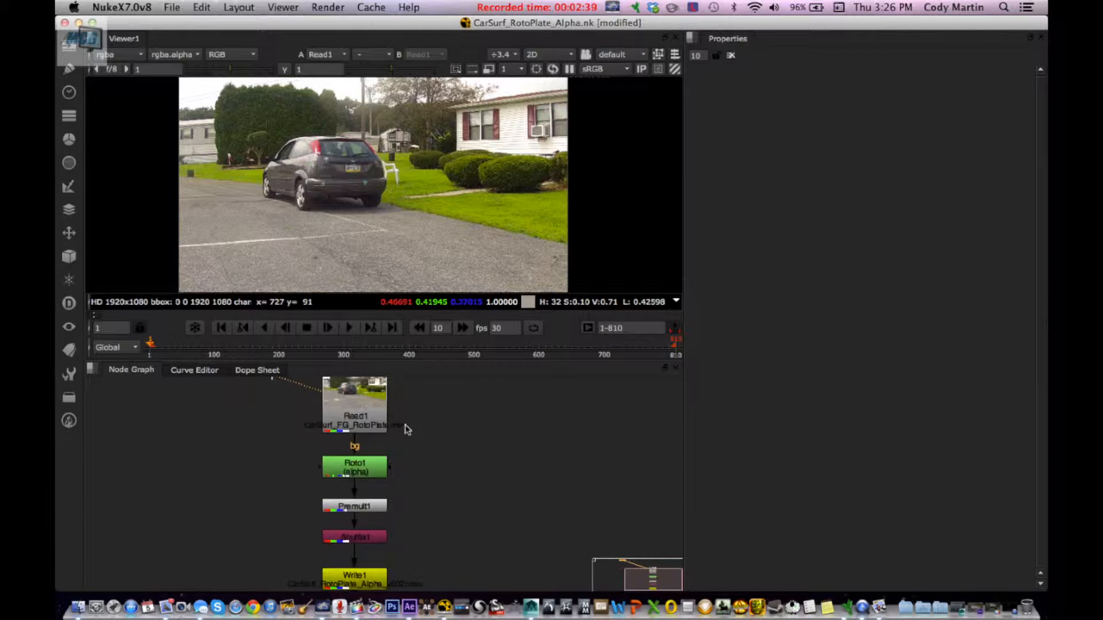
pyautogui.scroll(3, 407, 431)
pyautogui.scroll(-1, 440, 499)
pyautogui.scroll(-1, 440, 495)
pyautogui.moveTo(413, 522)
pyautogui.mouseDown()
pyautogui.moveTo(389, 513)
pyautogui.moveTo(426, 528)
pyautogui.moveTo(412, 522)
pyautogui.mouseUp()
pyautogui.scroll(-2, 466, 546)
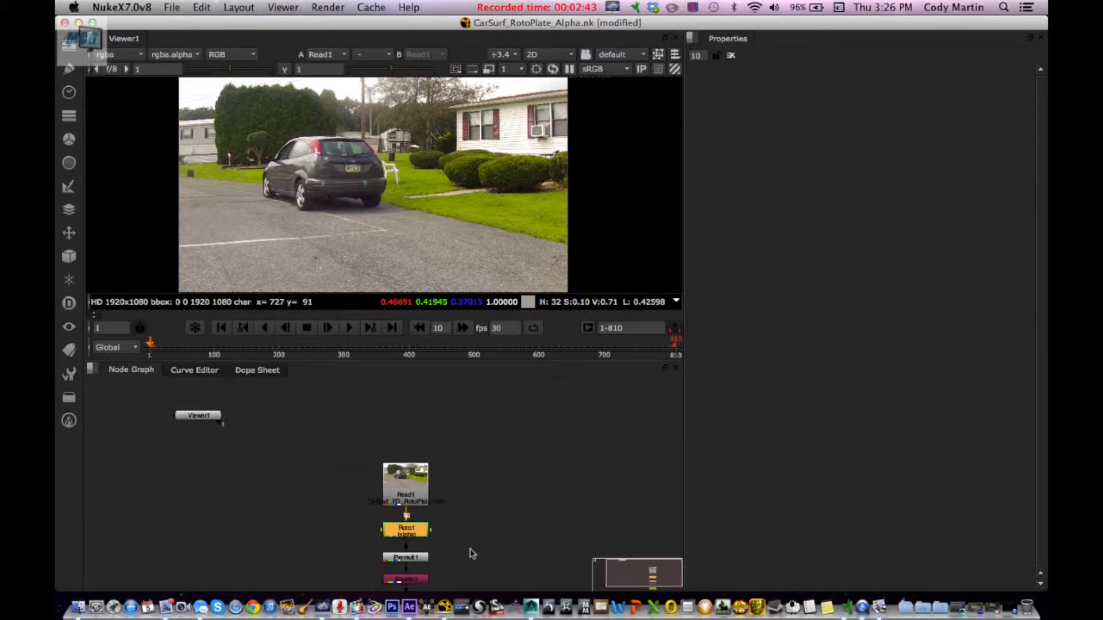
pyautogui.scroll(3, 456, 522)
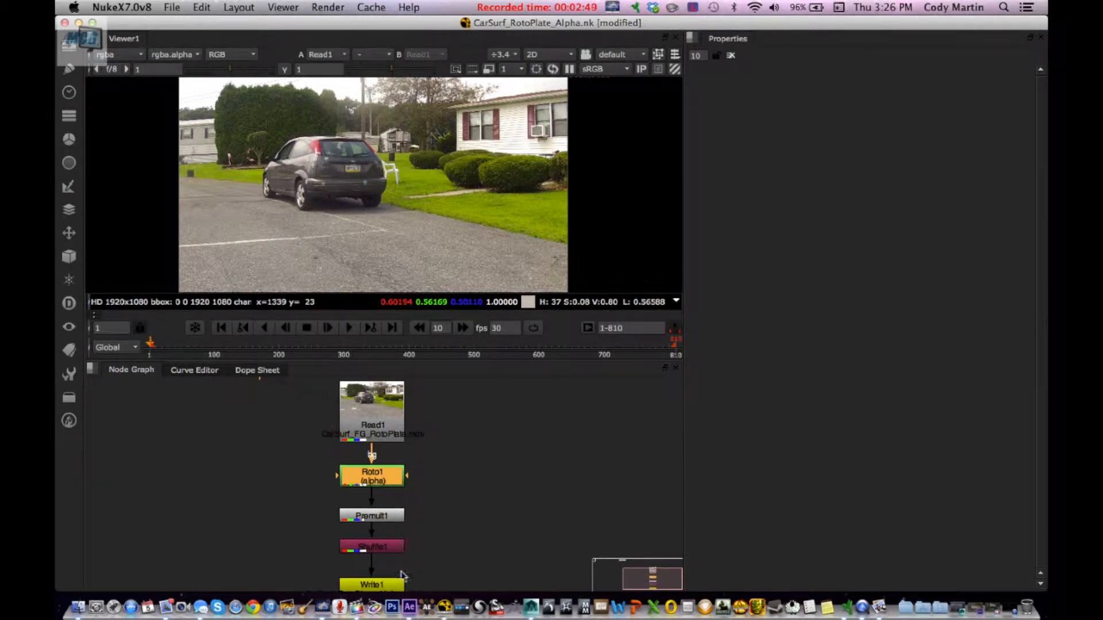
pyautogui.scroll(-3, 450, 499)
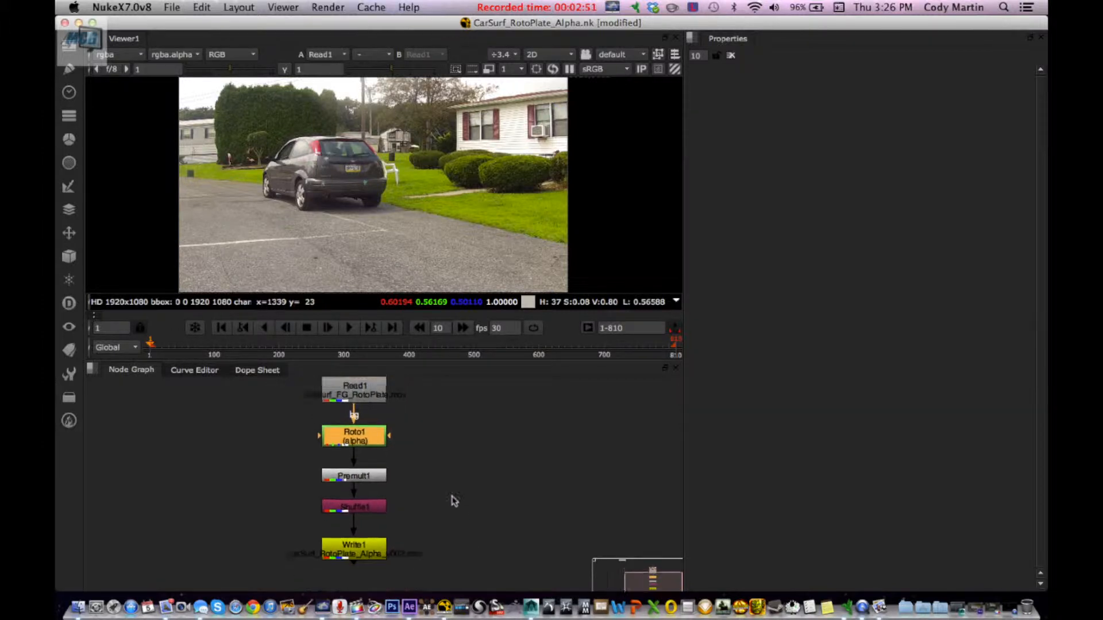
pyautogui.click(355, 543)
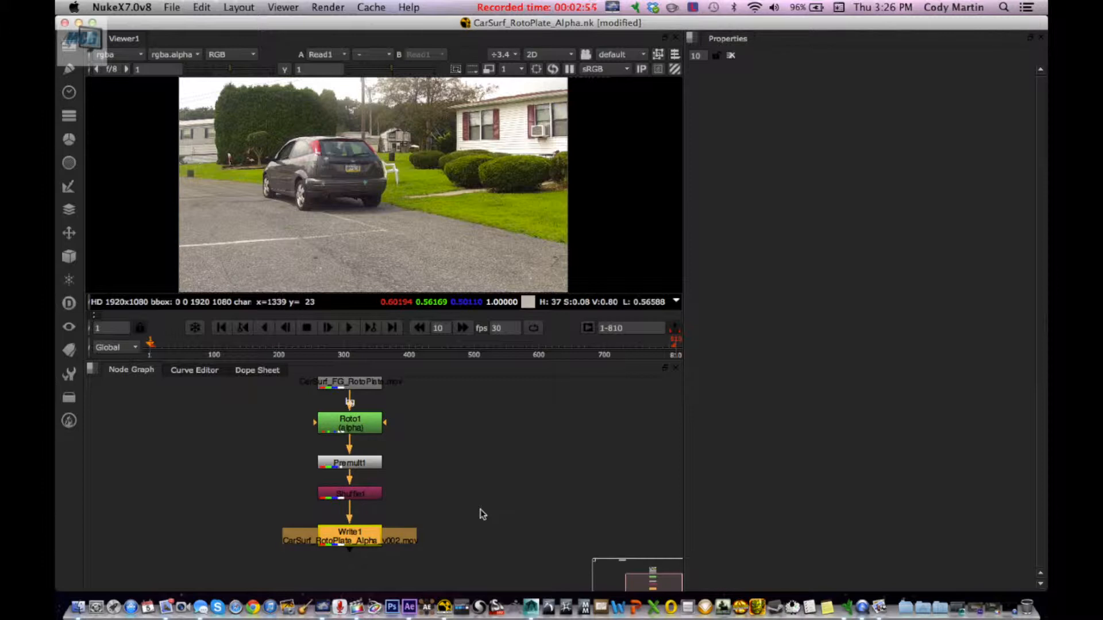
pyautogui.scroll(2, 468, 506)
pyautogui.moveTo(460, 424); pyautogui.dragTo(499, 501, button='middle')
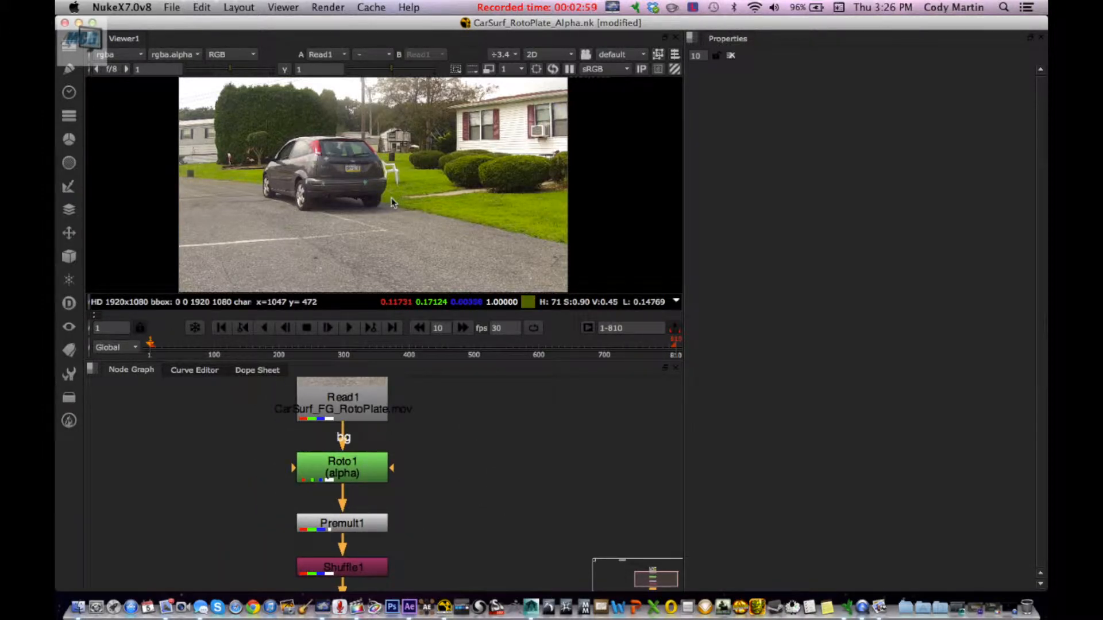
# Select the Read1 foreground plate and move the timeline to frame 301.
pyautogui.press('a')
pyautogui.press('a')
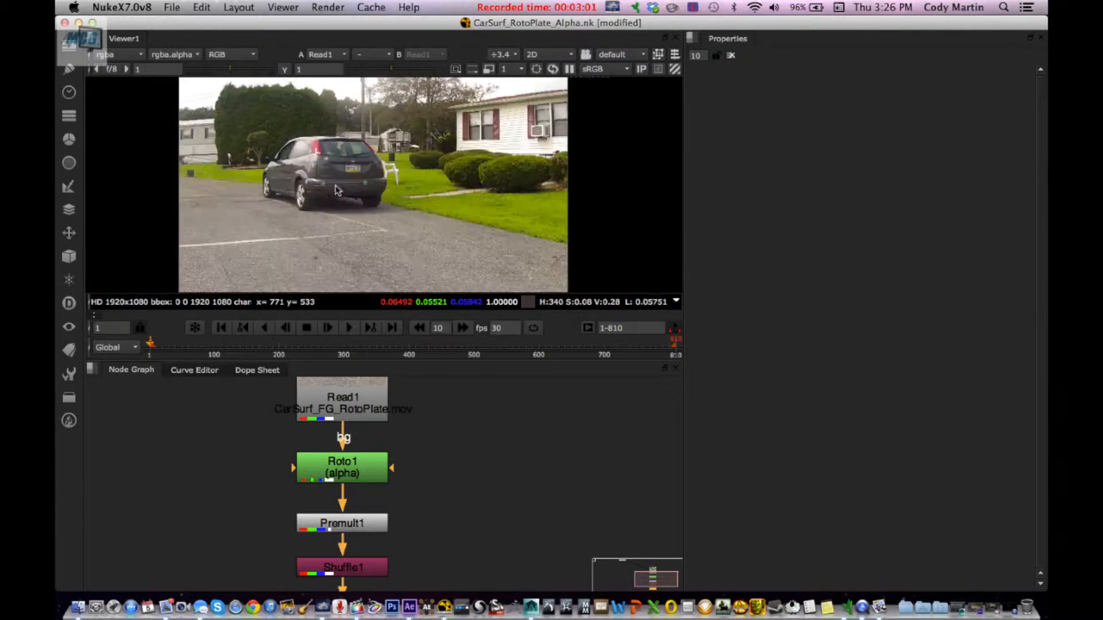
pyautogui.click(380, 403)
pyautogui.scroll(-2, 449, 519)
pyautogui.press('f')
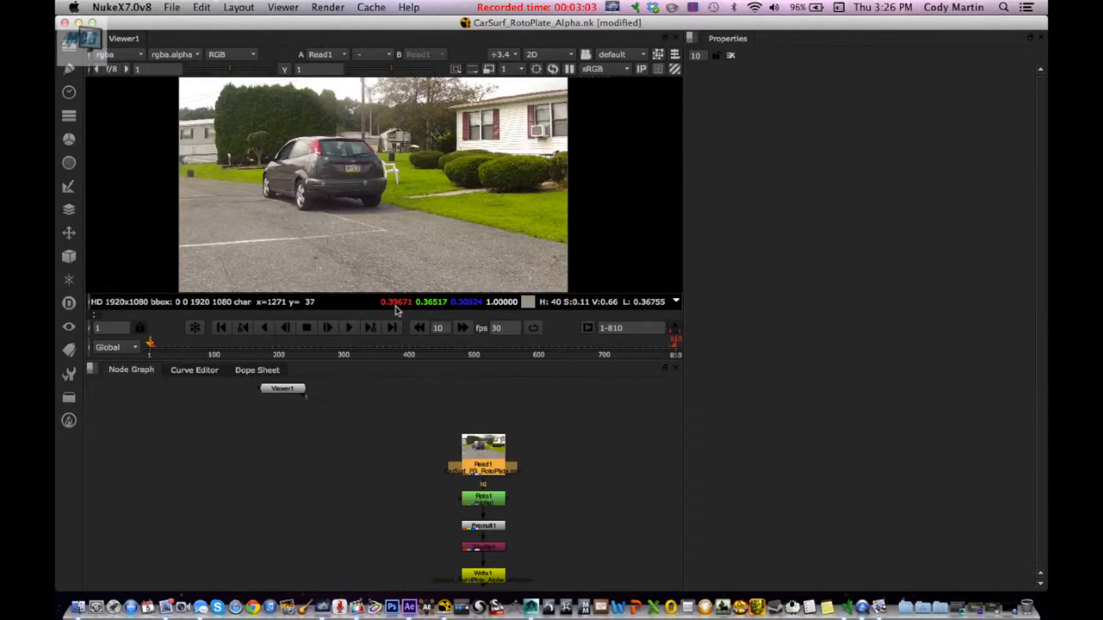
pyautogui.click(331, 352)
pyautogui.moveTo(341, 354); pyautogui.dragTo(345, 352)
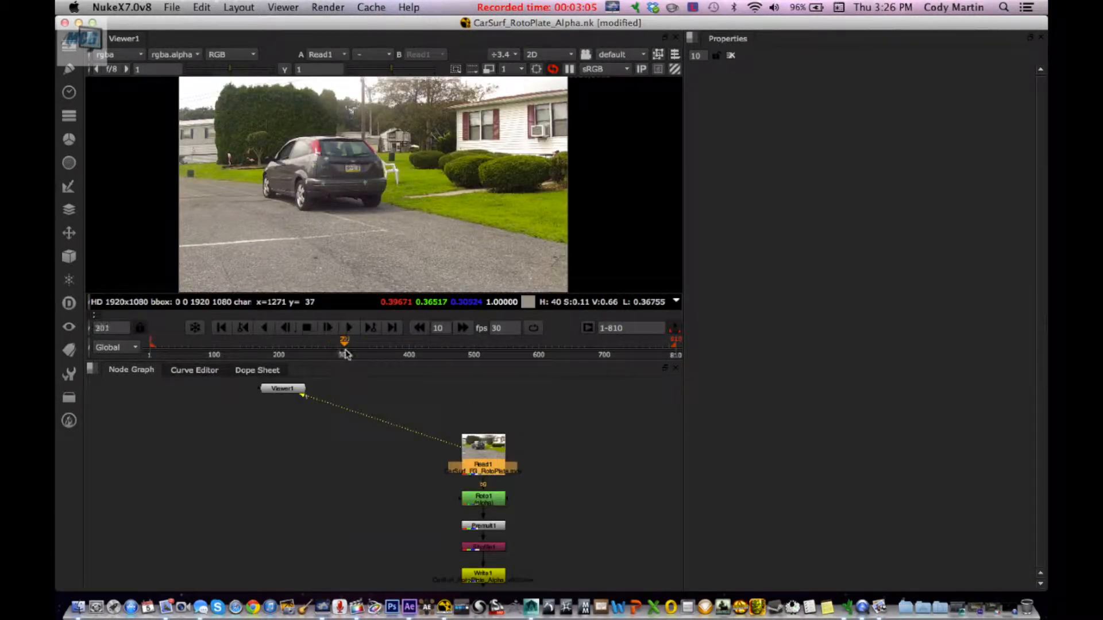
# Open the properties of the Roto1 node to show its body-part shapes over the footage.
pyautogui.moveTo(538, 510); pyautogui.dragTo(439, 442, button='middle')
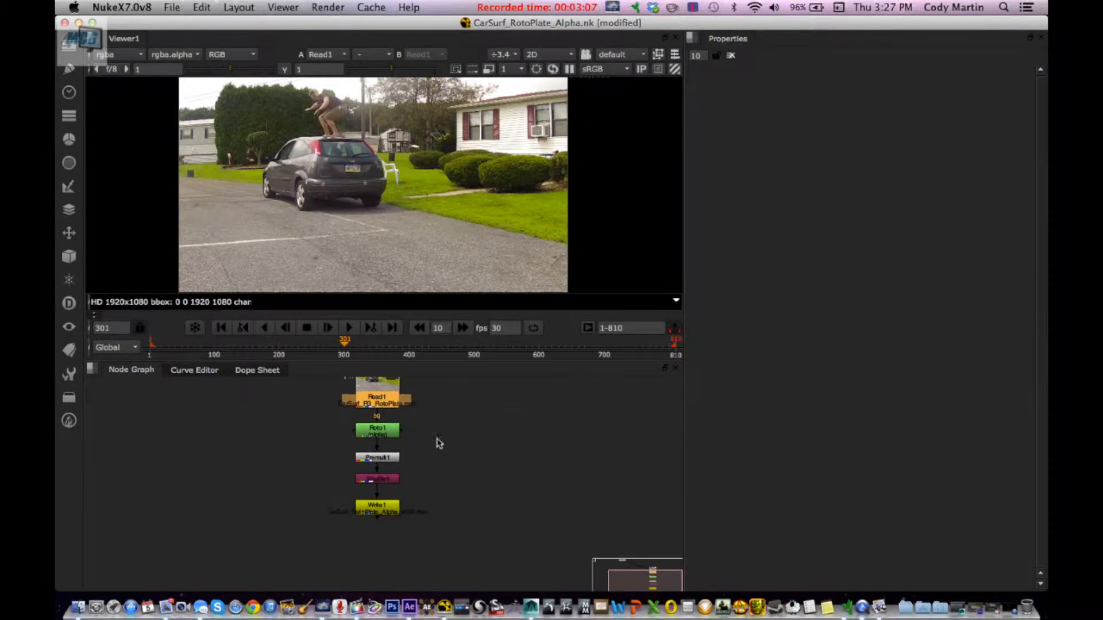
pyautogui.click(393, 437)
pyautogui.press('Return')
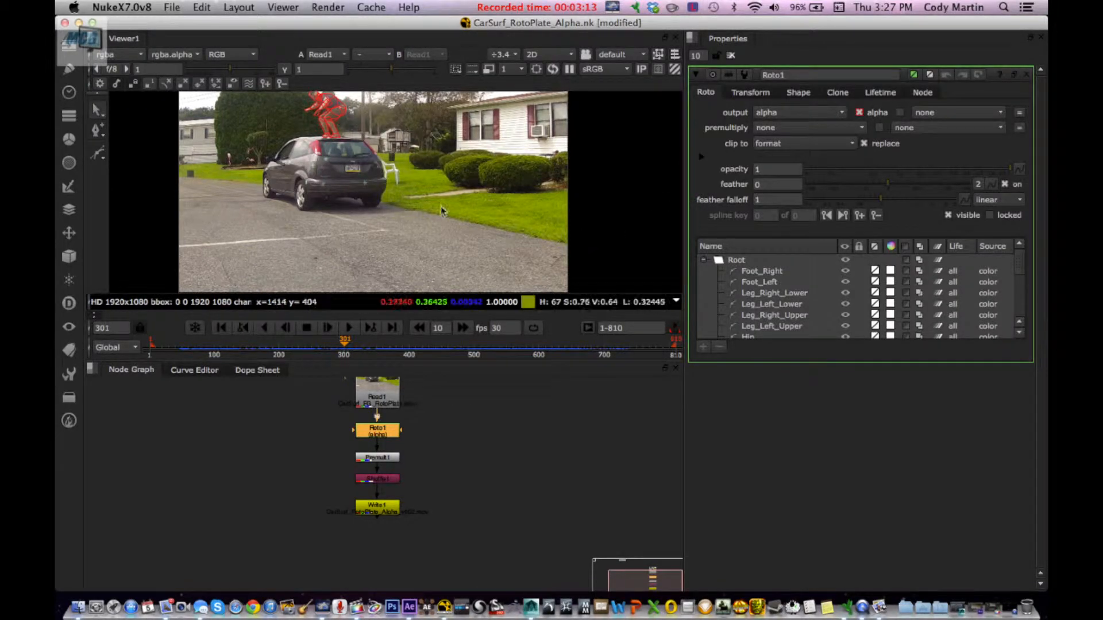
pyautogui.scroll(5, 361, 162)
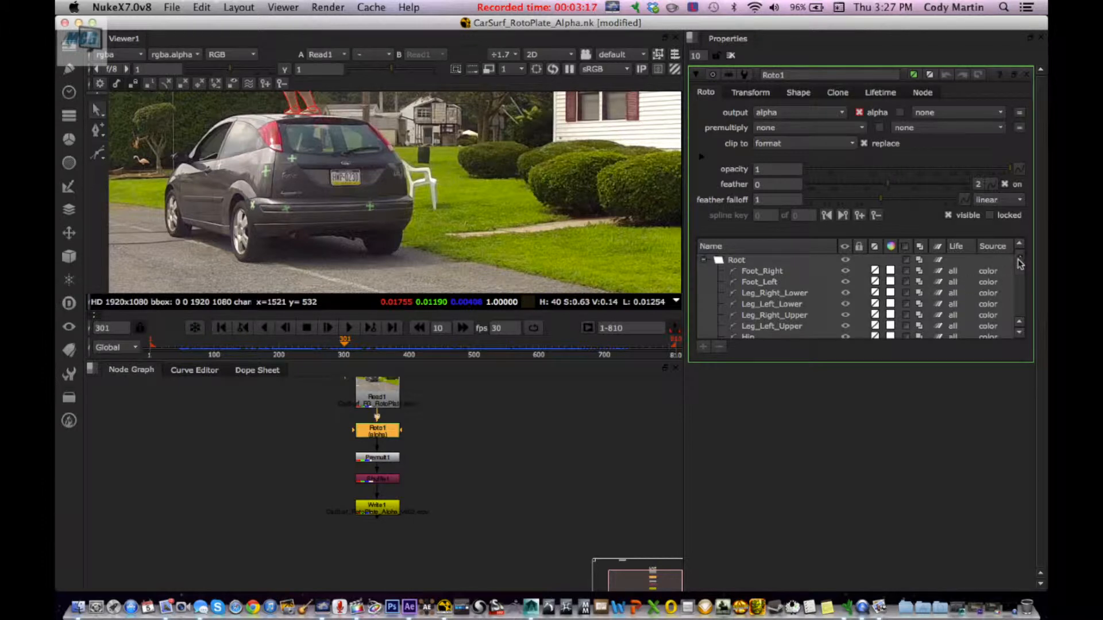
pyautogui.moveTo(1021, 263)
pyautogui.mouseDown()
pyautogui.moveTo(1022, 316)
pyautogui.moveTo(1022, 262)
pyautogui.mouseUp()
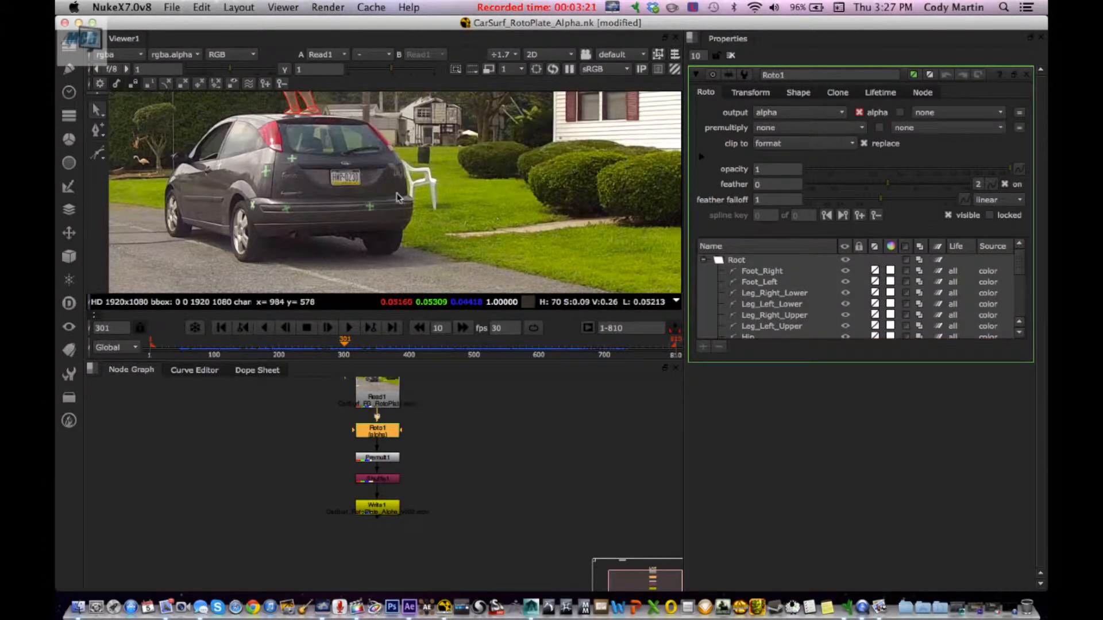
# Select the Hip roto shape on the crouching performer and open its name for editing in the shape list.
pyautogui.scroll(2, 429, 207)
pyautogui.moveTo(438, 164); pyautogui.dragTo(517, 287, button='middle')
pyautogui.moveTo(514, 173); pyautogui.dragTo(525, 244, button='middle')
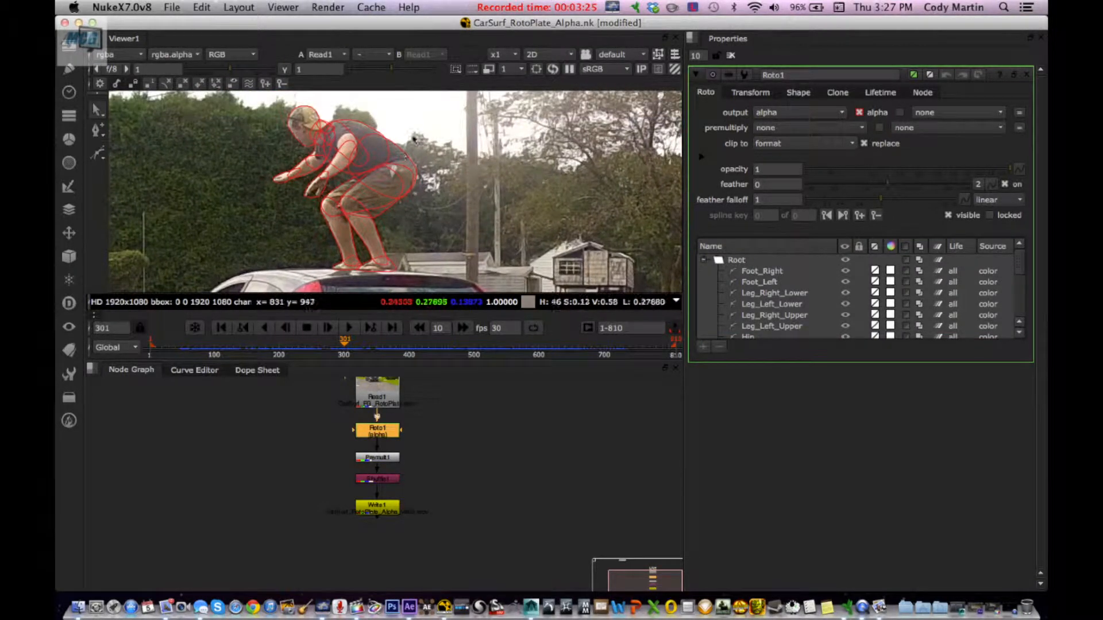
pyautogui.click(100, 153)
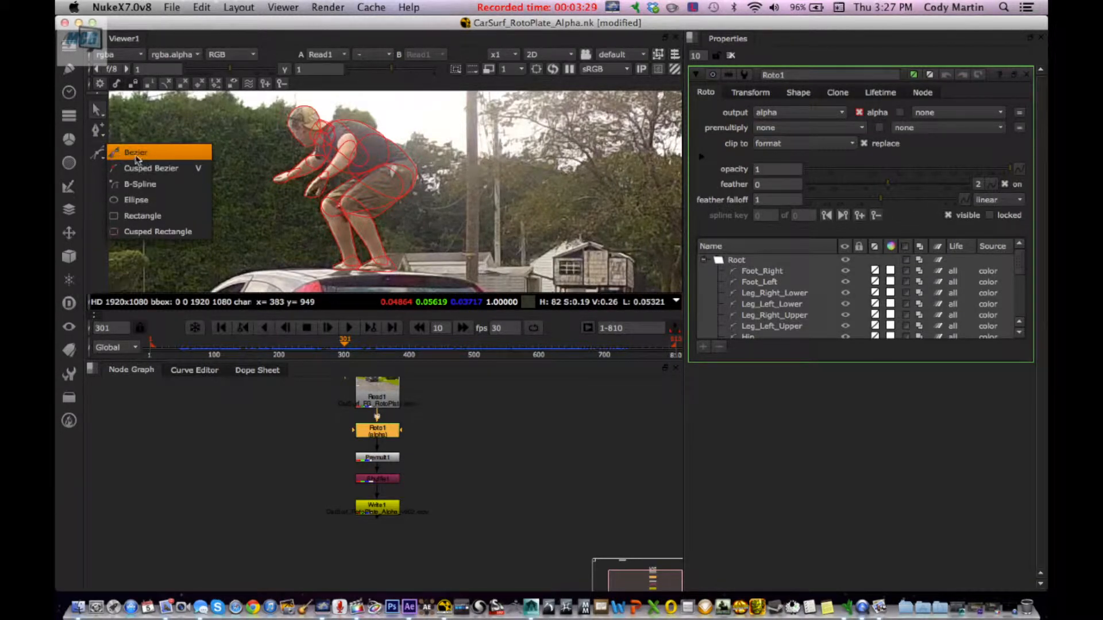
pyautogui.click(136, 156)
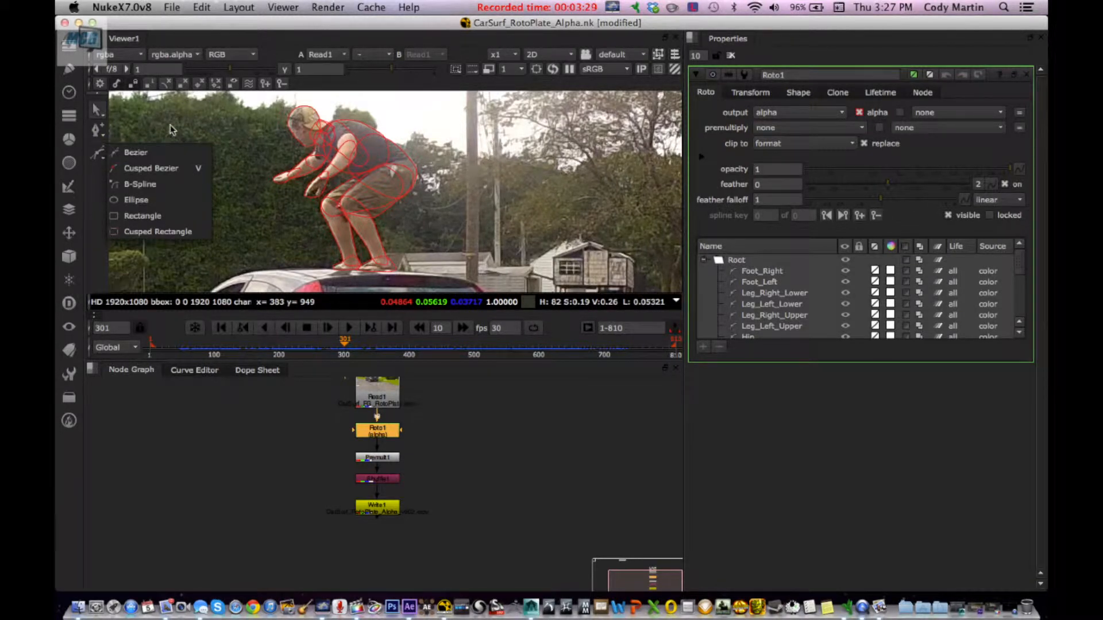
pyautogui.click(396, 150)
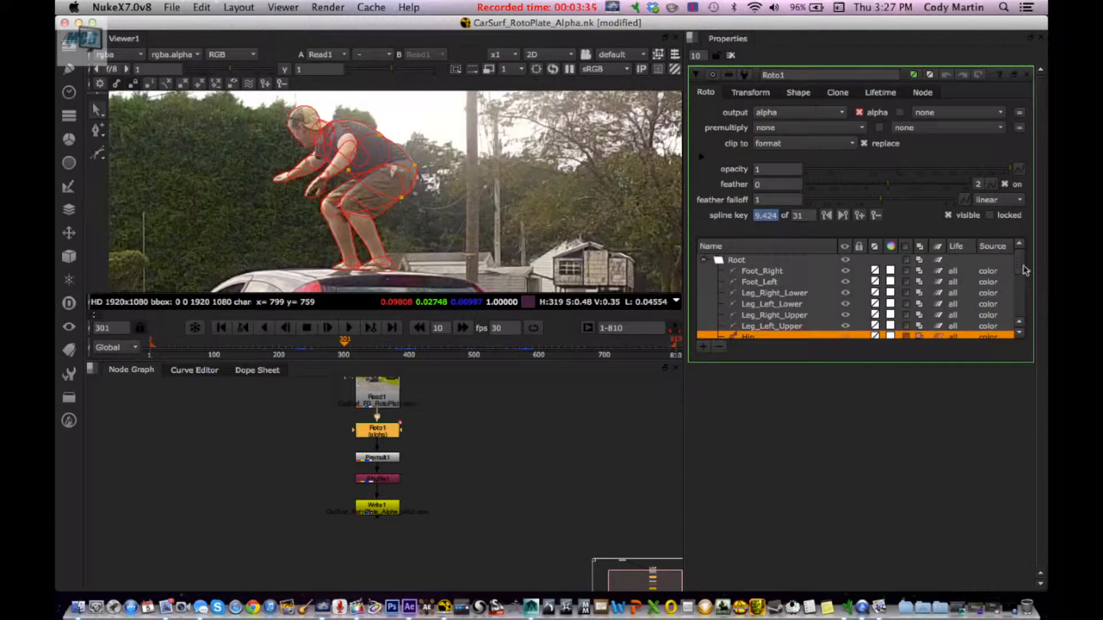
pyautogui.moveTo(1025, 270); pyautogui.dragTo(1026, 285)
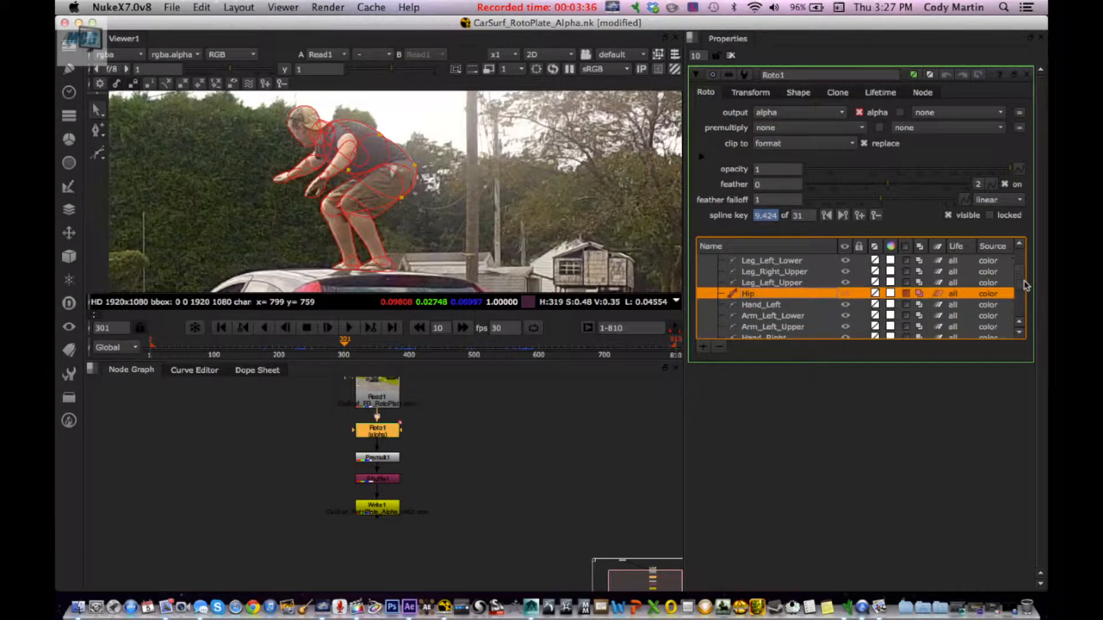
pyautogui.doubleClick(748, 293)
# Adjust the Hip shape's control point at the back of the performer's shorts on frame 301.
pyautogui.scroll(2, 417, 175)
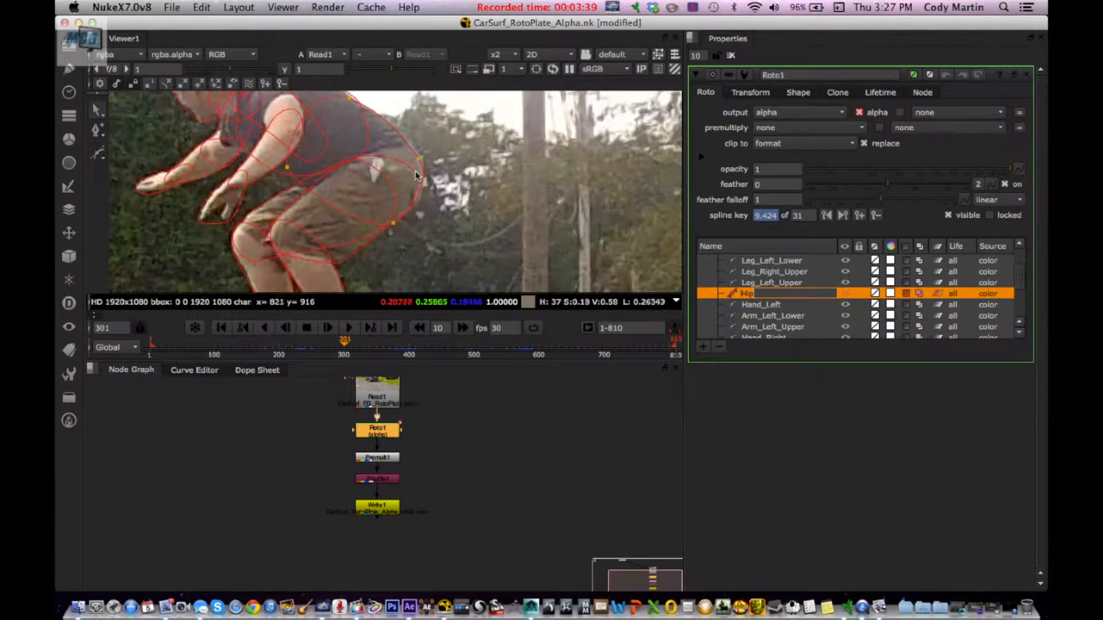
pyautogui.moveTo(426, 167)
pyautogui.mouseDown()
pyautogui.moveTo(436, 185)
pyautogui.moveTo(428, 171)
pyautogui.moveTo(434, 161)
pyautogui.moveTo(444, 172)
pyautogui.moveTo(442, 158)
pyautogui.moveTo(421, 160)
pyautogui.mouseUp()
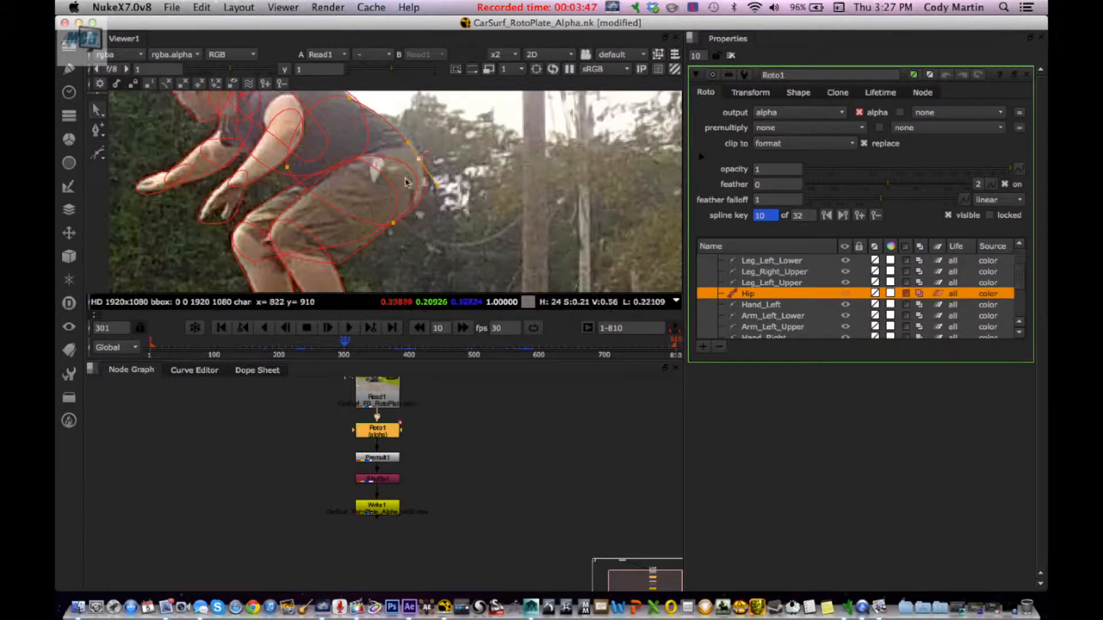
pyautogui.scroll(-3, 401, 199)
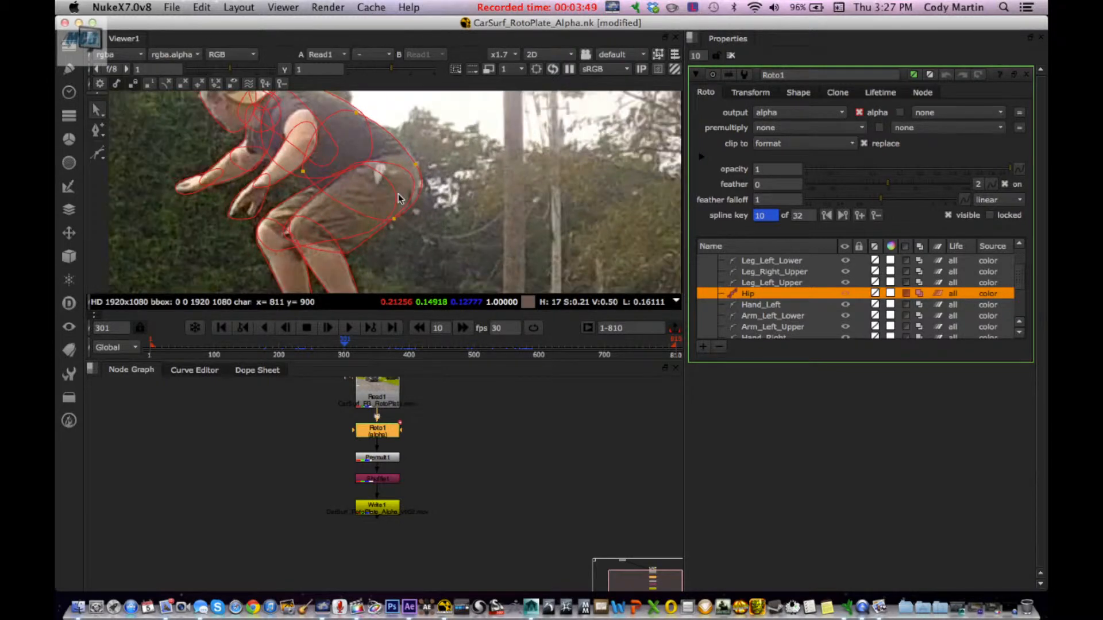
# Step back to frame 300 and examine how the roto shapes fit the crouching performer from head to feet.
pyautogui.press('Left')
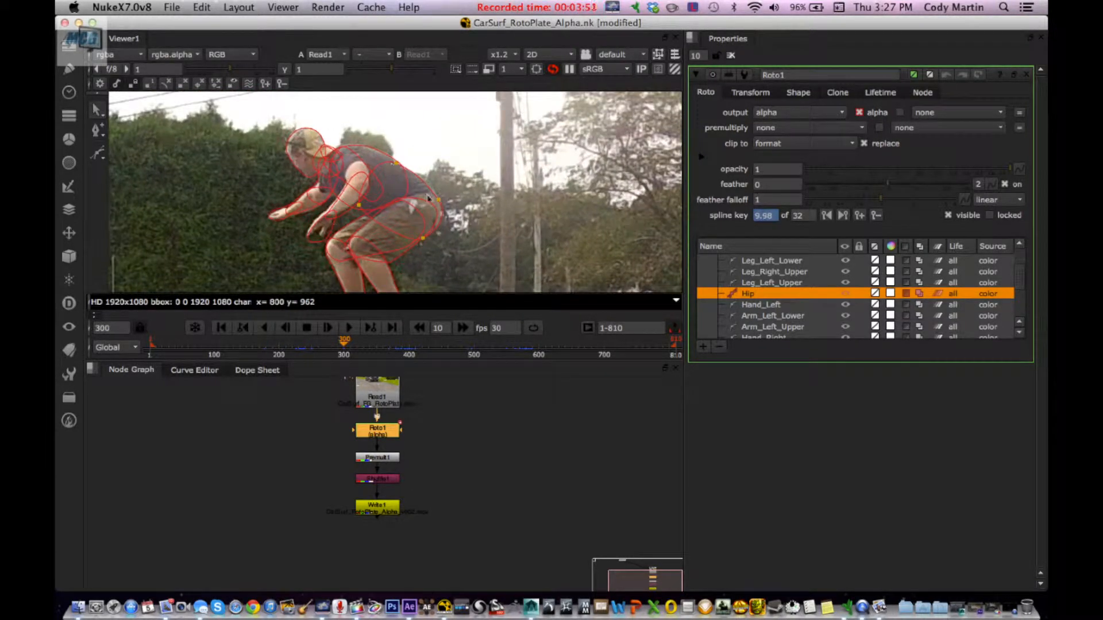
pyautogui.scroll(2, 428, 199)
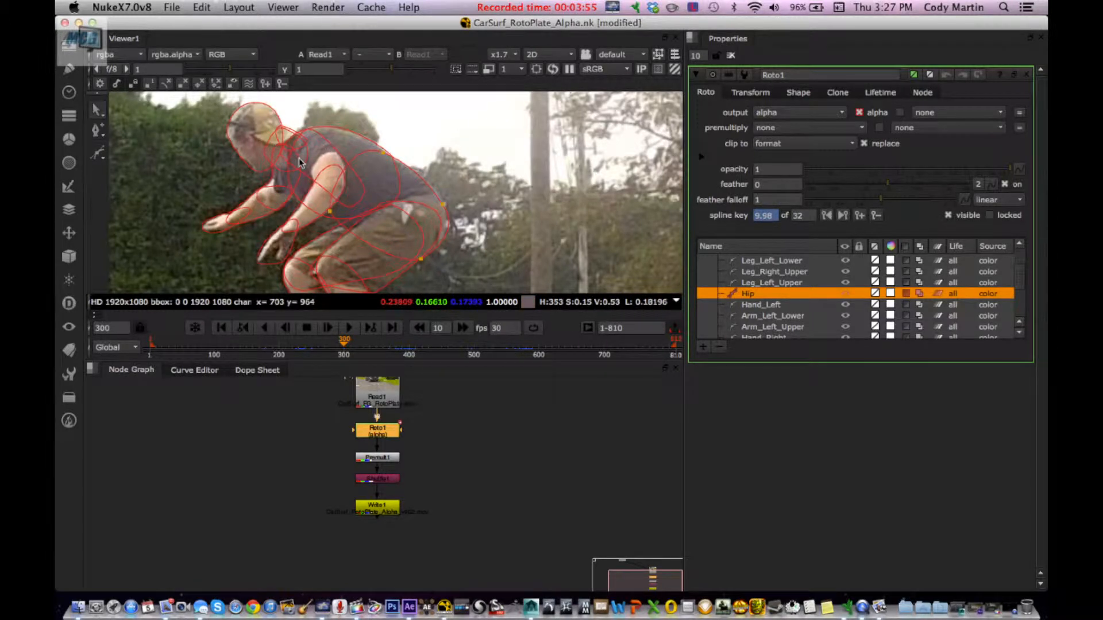
pyautogui.scroll(-2, 422, 200)
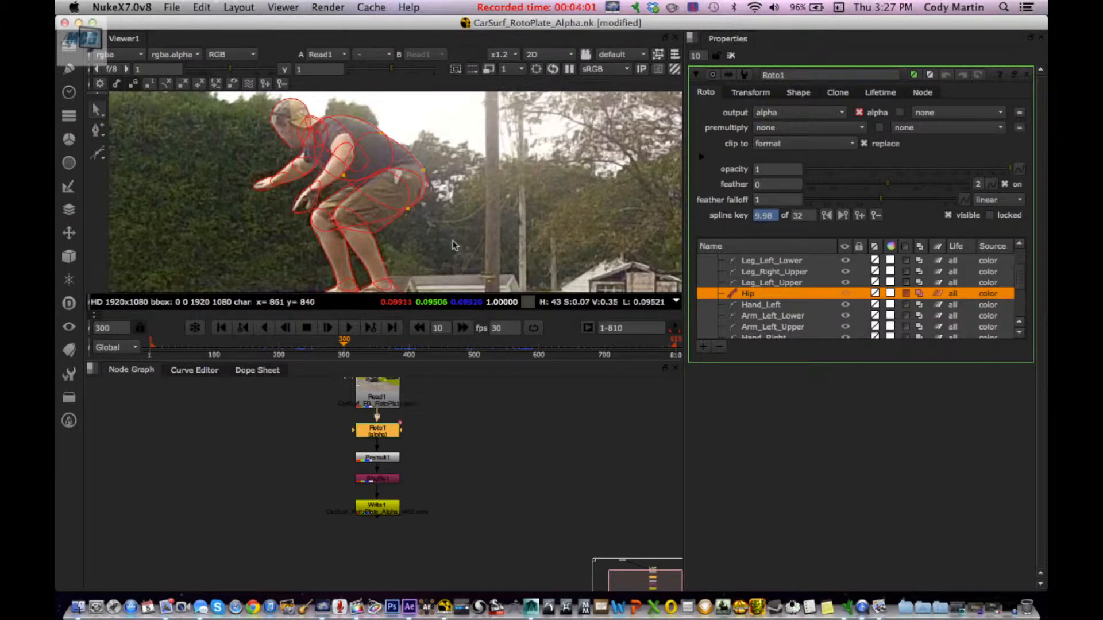
pyautogui.scroll(-2, 453, 242)
pyautogui.moveTo(456, 246); pyautogui.dragTo(482, 248, button='middle')
pyautogui.scroll(2, 466, 219)
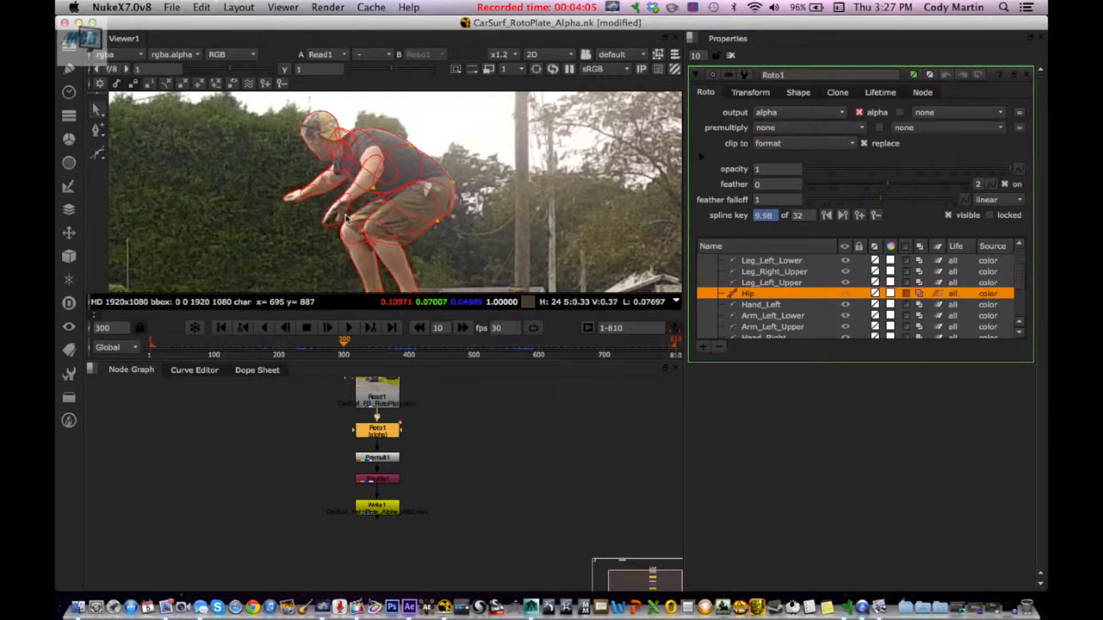
pyautogui.scroll(-1, 367, 218)
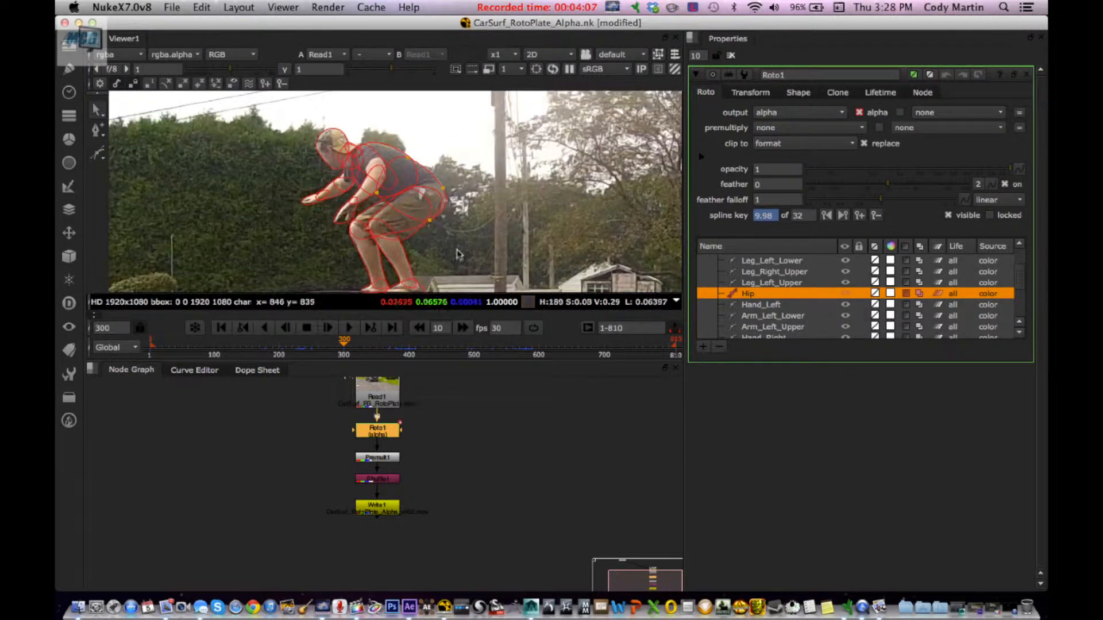
pyautogui.moveTo(455, 253); pyautogui.dragTo(453, 231, button='middle')
pyautogui.scroll(1, 451, 230)
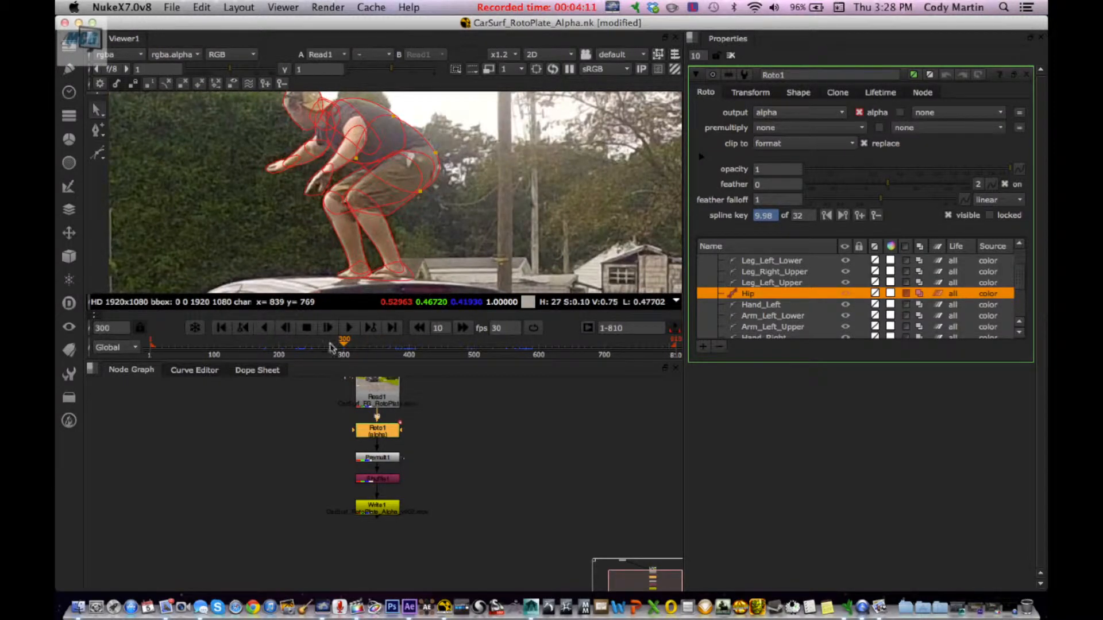
pyautogui.scroll(-1, 367, 201)
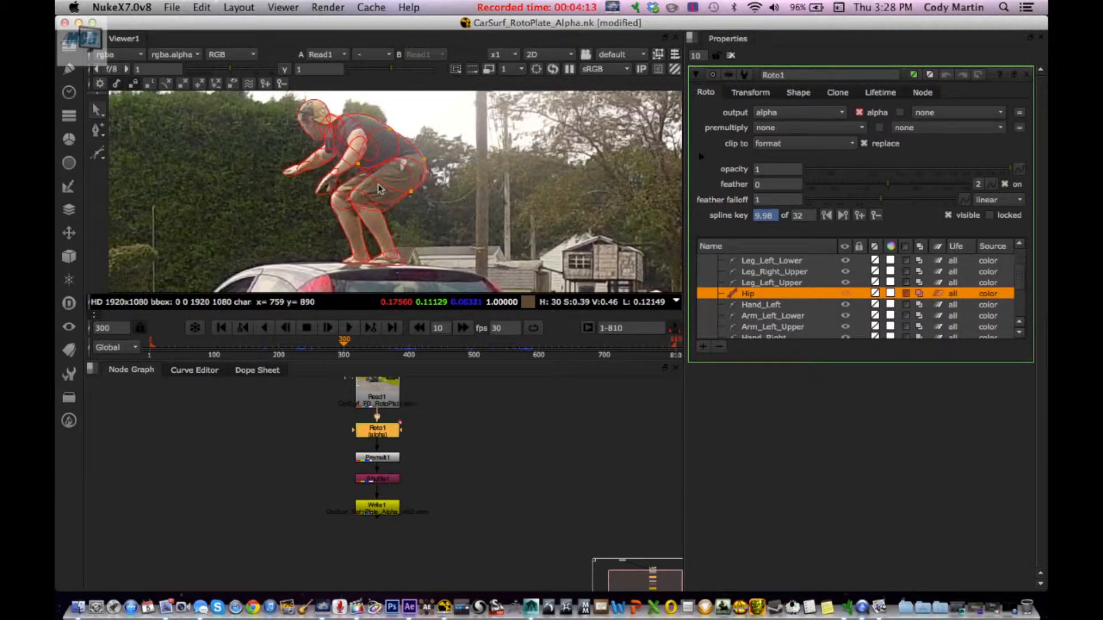
# View the Roto1 node's output and display its alpha channel.
pyautogui.press('a')
pyautogui.press('a')
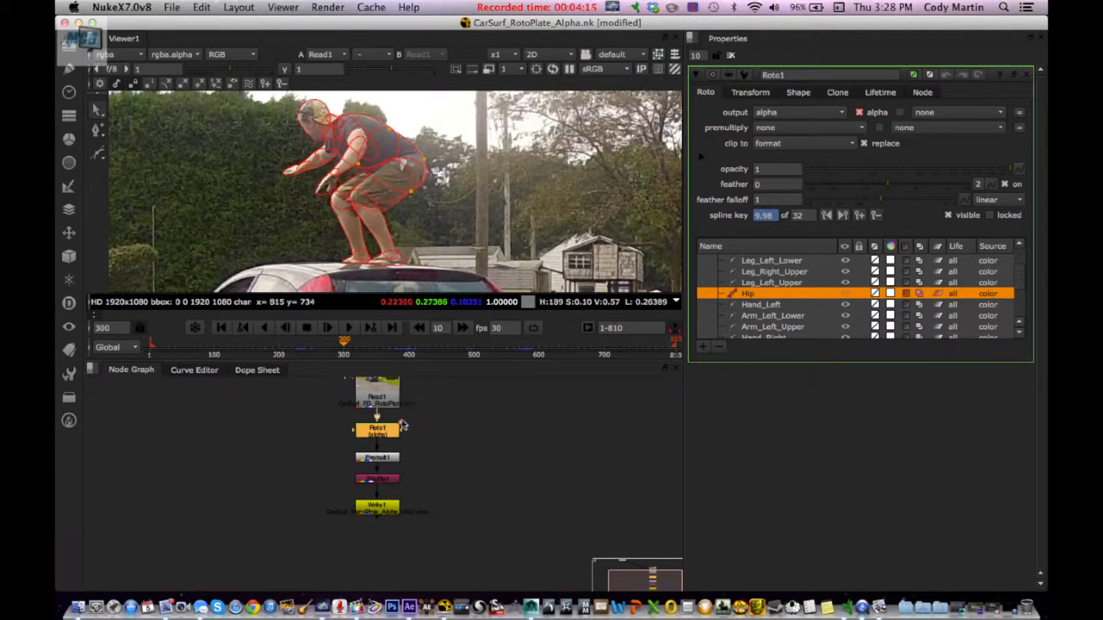
pyautogui.press('1')
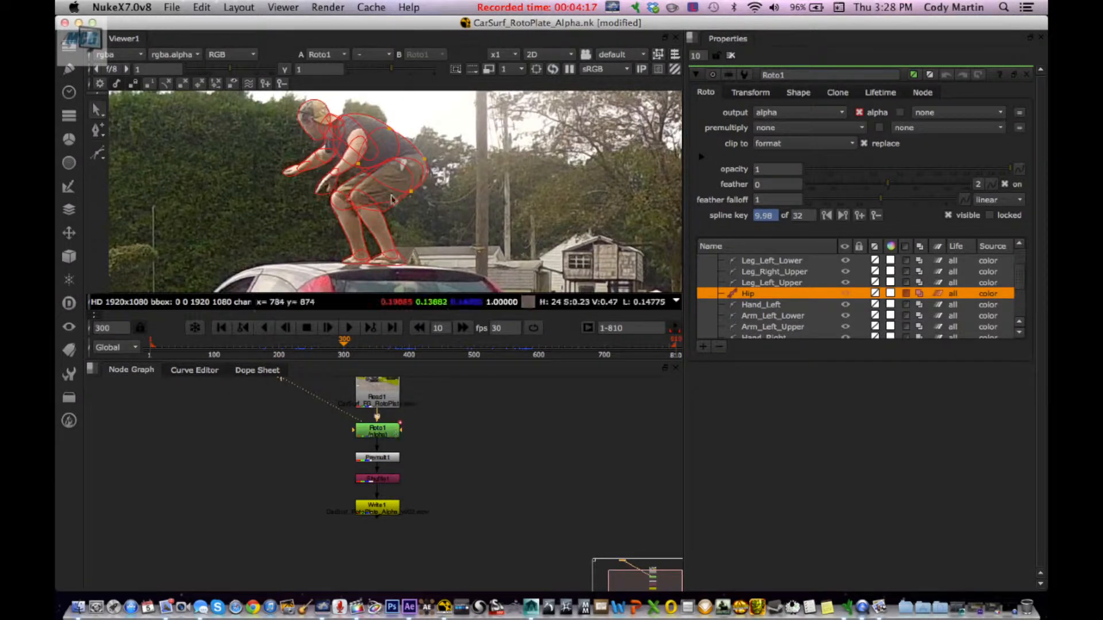
pyautogui.press('a')
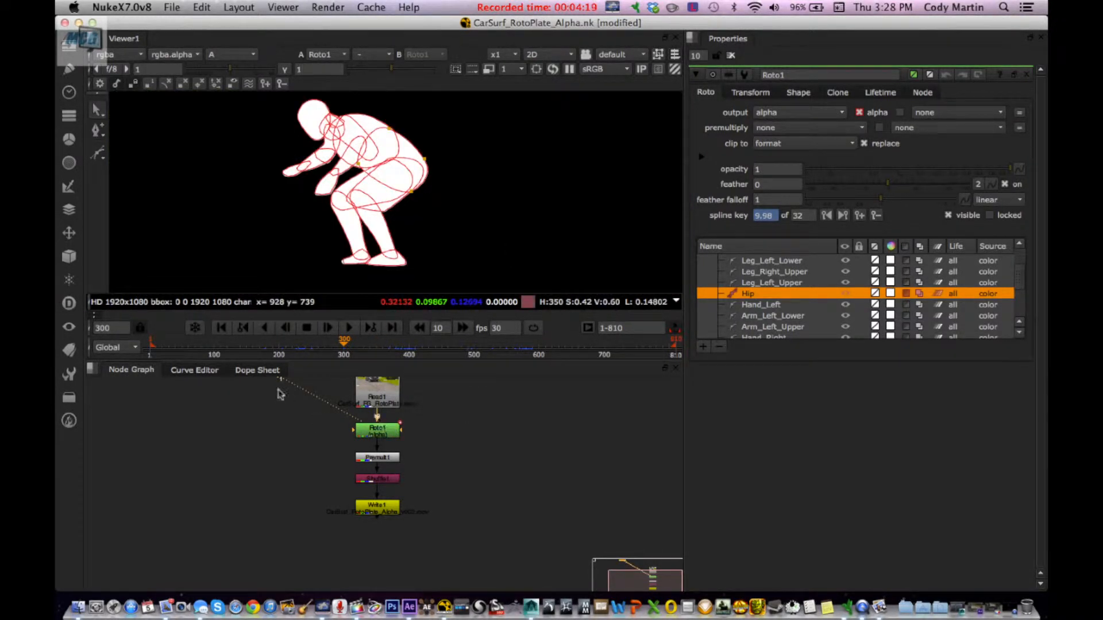
pyautogui.press('f')
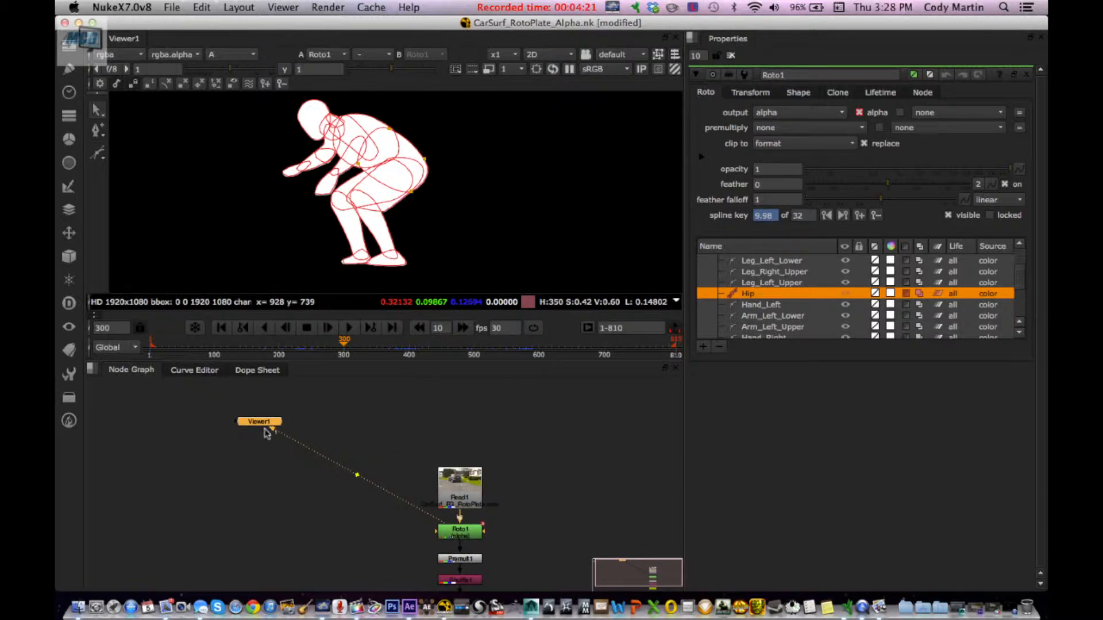
# Inspect the performer's white matte and deselect the Hip shape.
pyautogui.scroll(4, 386, 239)
pyautogui.scroll(-6, 401, 226)
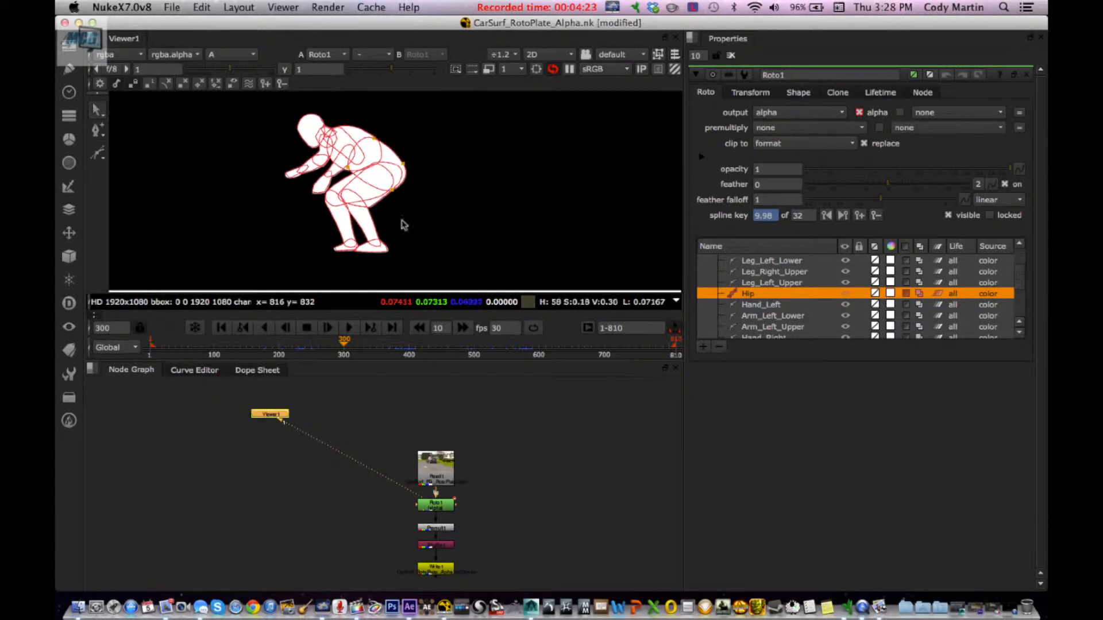
pyautogui.scroll(2, 433, 240)
pyautogui.scroll(2, 432, 240)
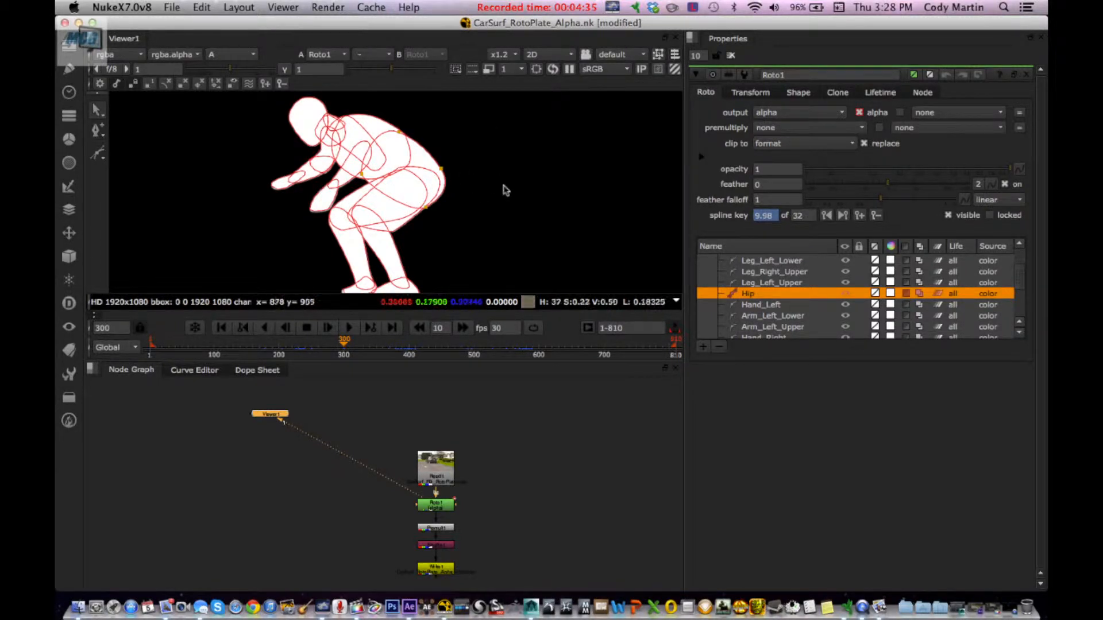
pyautogui.click(561, 143)
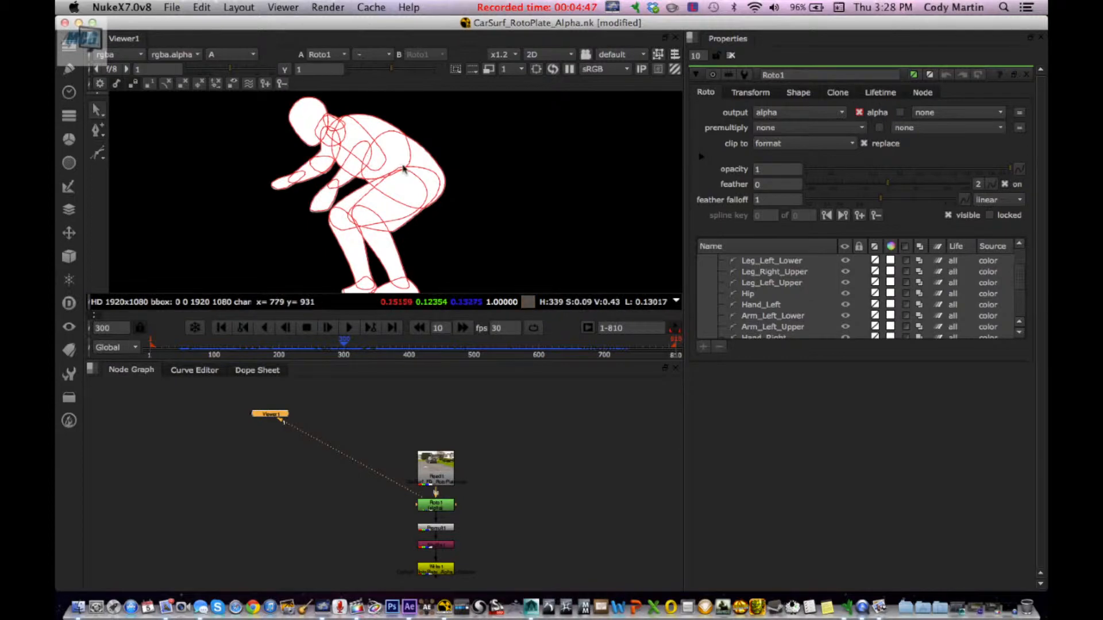
# Restore the colour view, set Roto1 to premultiply rgb, and close its properties.
pyautogui.press('a')
pyautogui.scroll(-1, 498, 192)
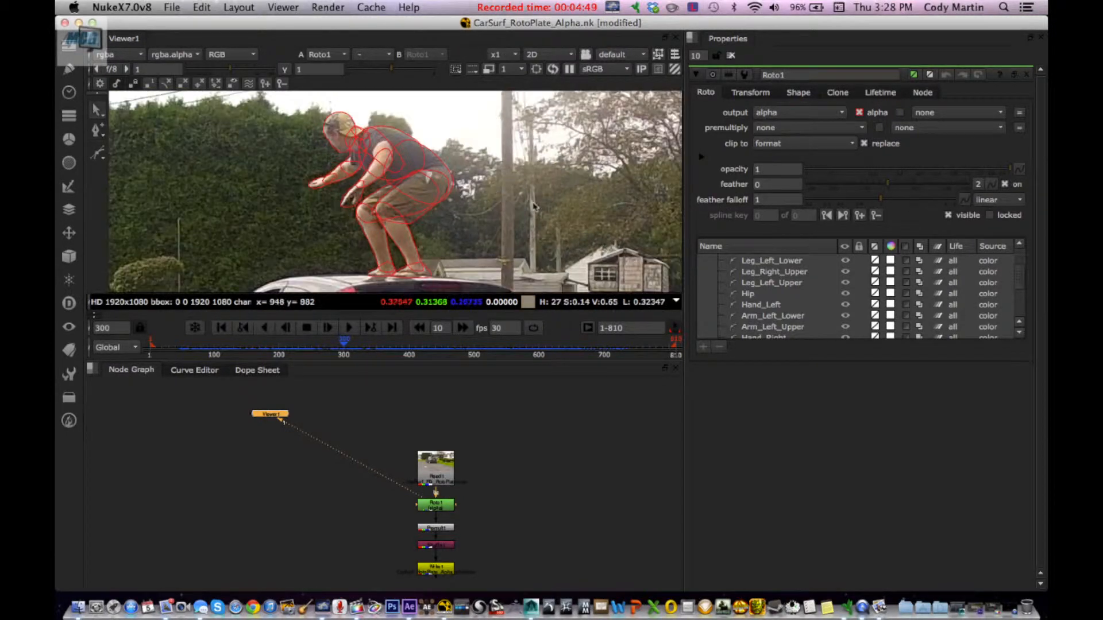
pyautogui.click(796, 129)
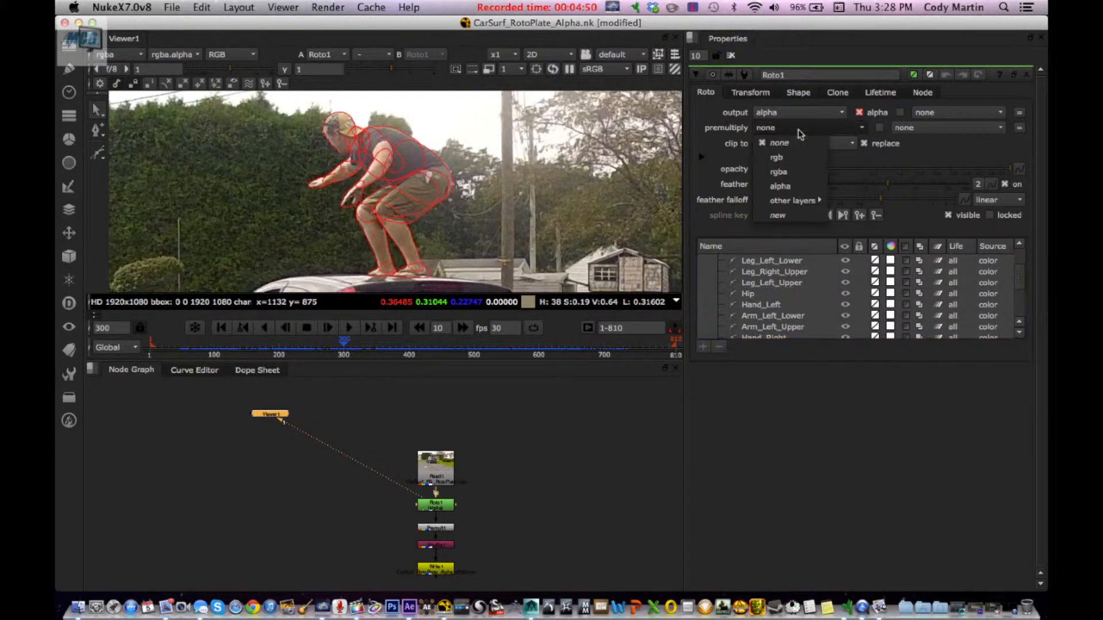
pyautogui.click(789, 160)
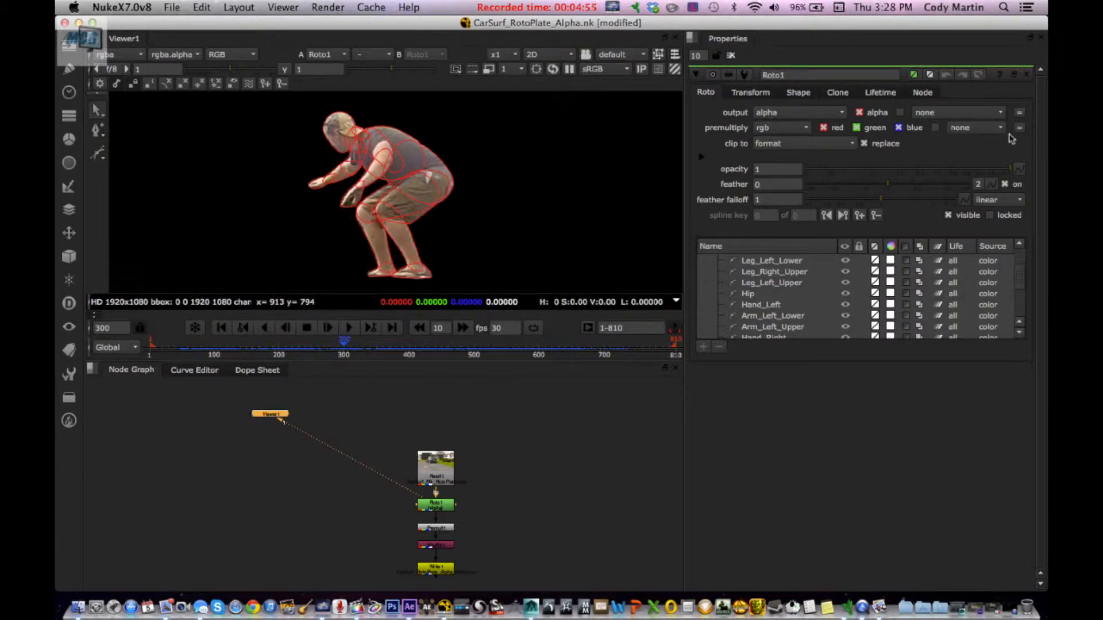
pyautogui.click(1027, 75)
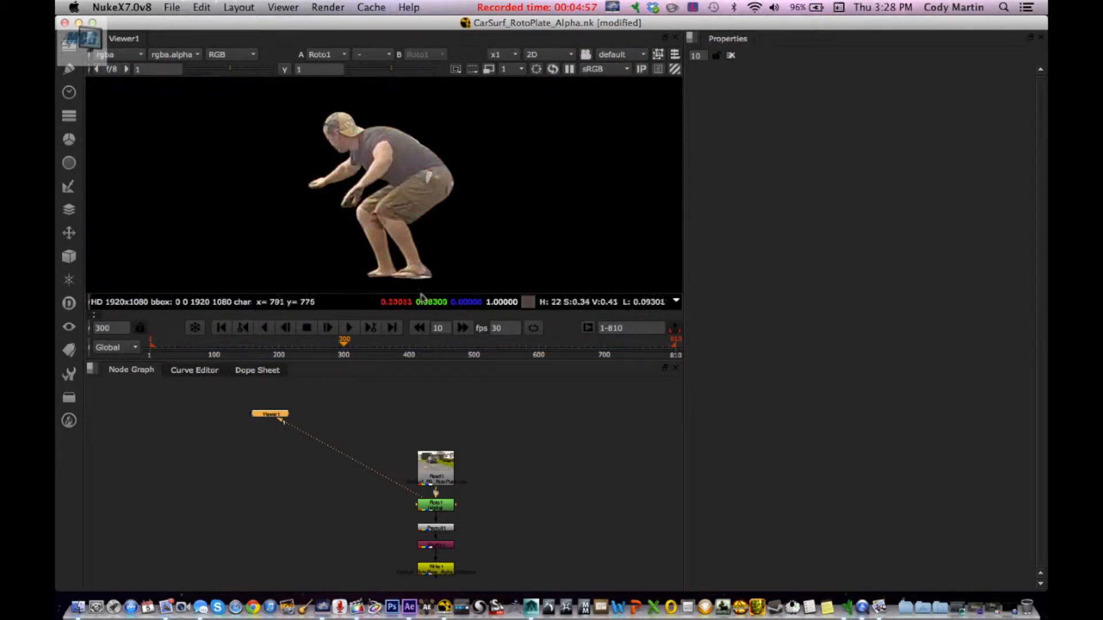
# Scrub the timeline back to frame 176 to review the cut-out performer.
pyautogui.click(380, 342)
pyautogui.moveTo(372, 340); pyautogui.dragTo(307, 351)
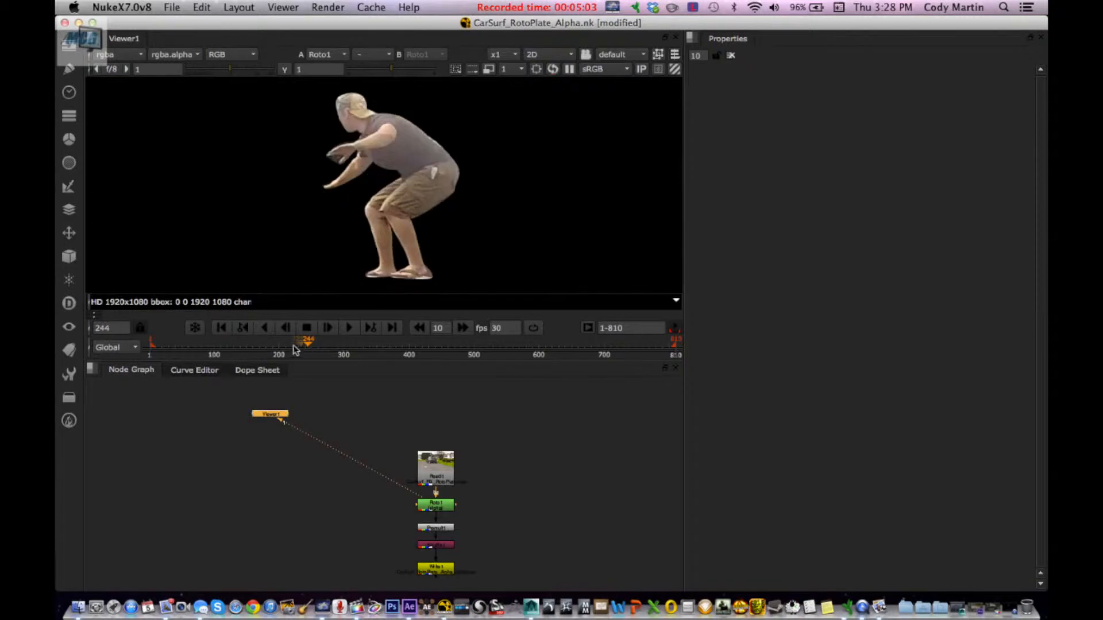
pyautogui.click(265, 351)
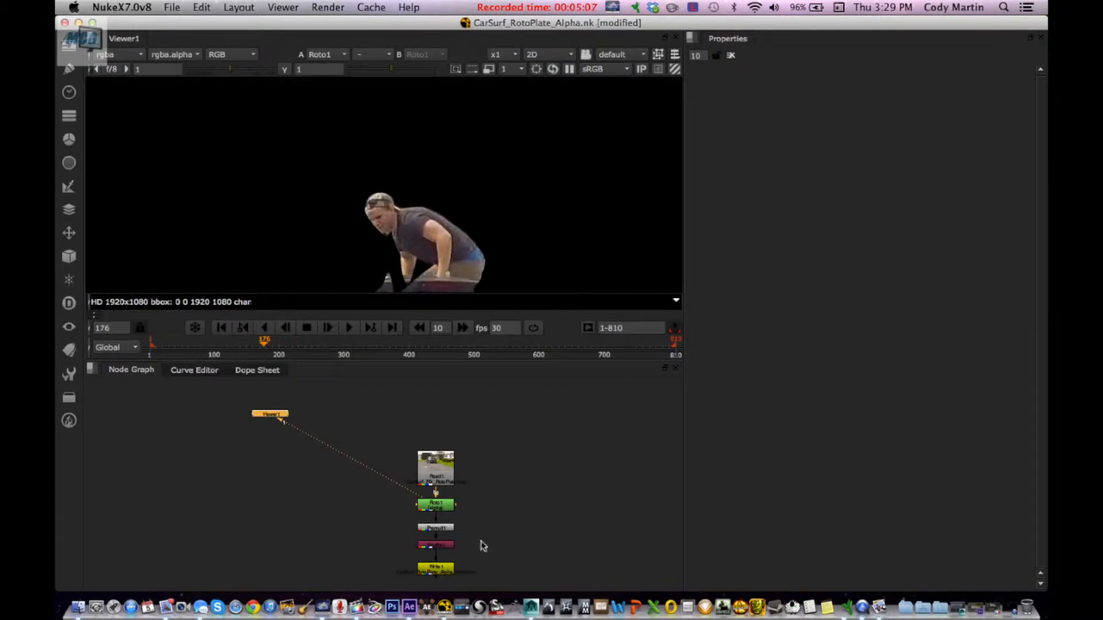
# Show the Roto1 shapes, scrub to frame 546, and inspect the cut-out performer with the shape overlay hidden again.
pyautogui.doubleClick(436, 508)
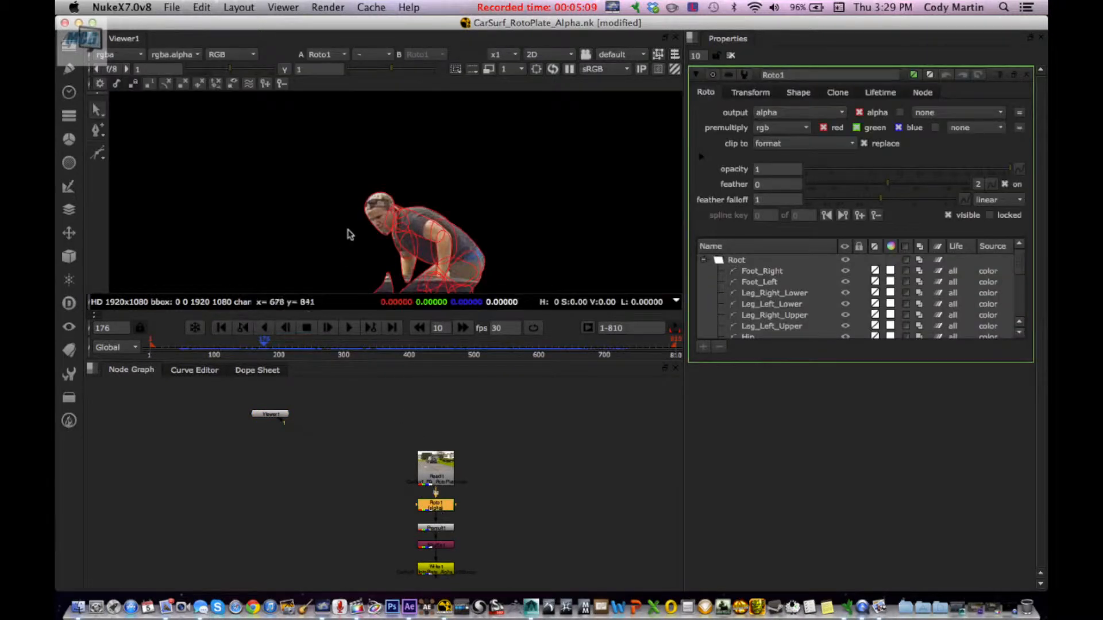
pyautogui.moveTo(320, 343); pyautogui.dragTo(504, 345)
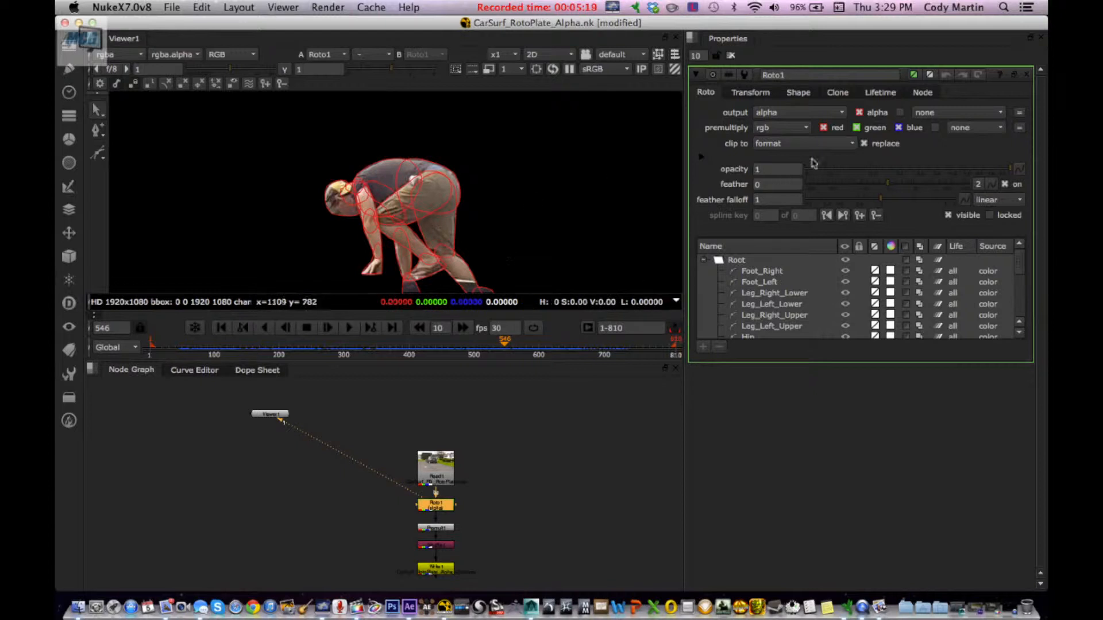
pyautogui.click(882, 7)
pyautogui.click(1041, 64)
pyautogui.click(1028, 74)
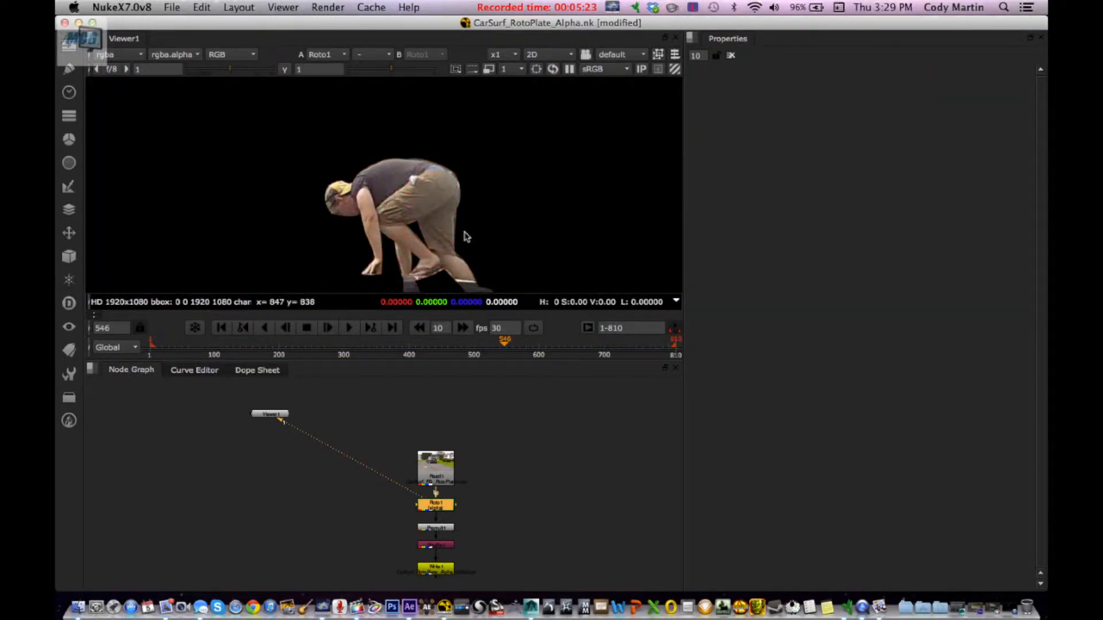
pyautogui.scroll(2, 463, 202)
pyautogui.scroll(2, 459, 201)
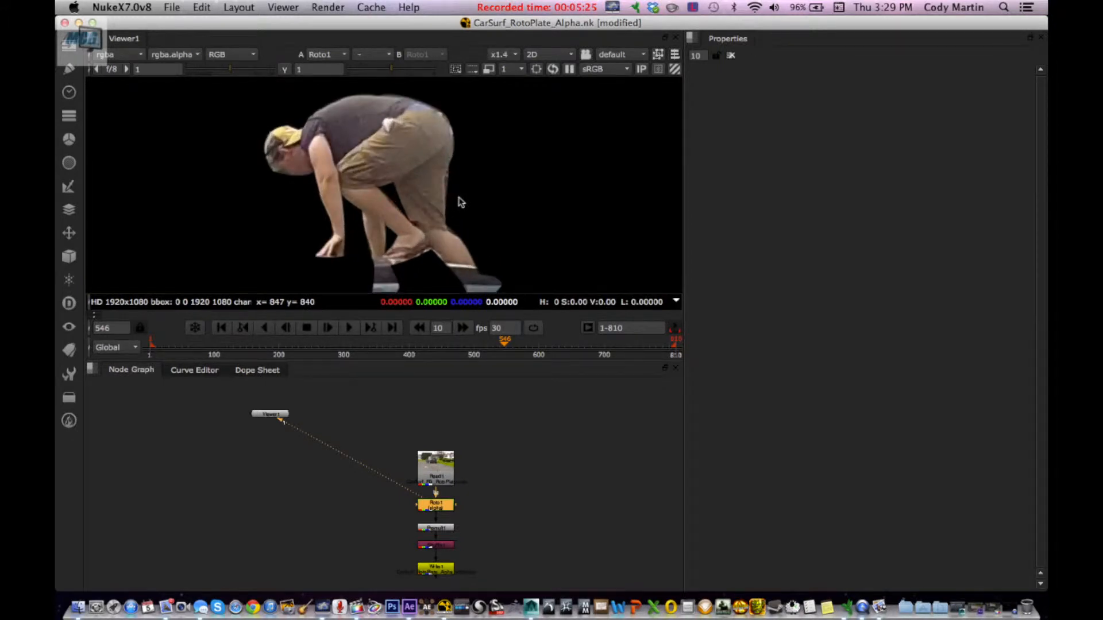
pyautogui.scroll(-2, 459, 202)
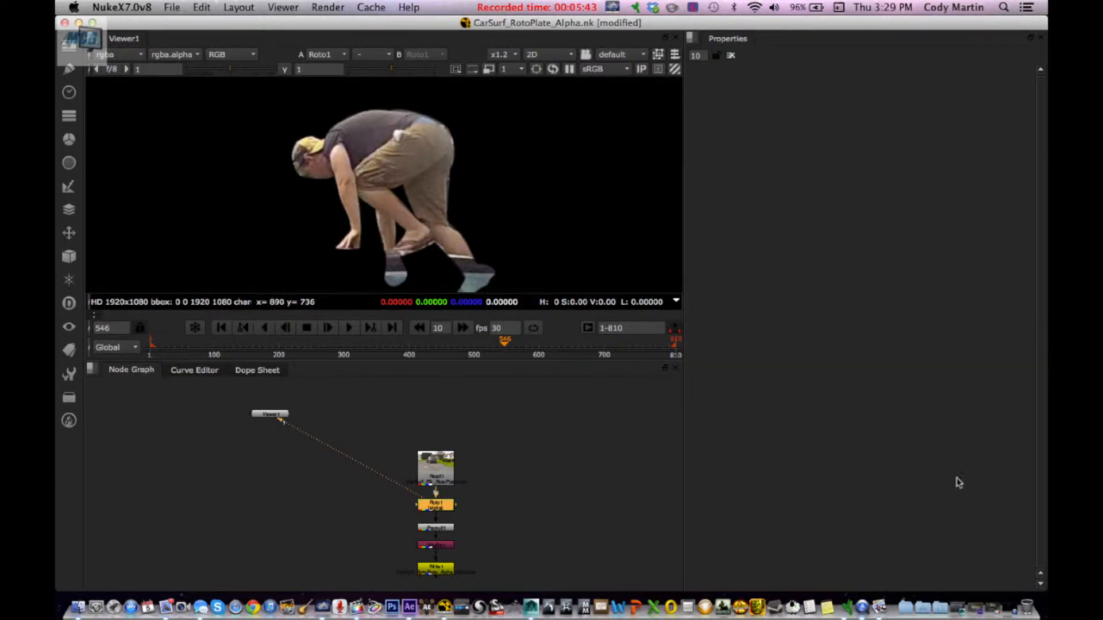
# Switch to QuickTime Player, play the rendered CarSurf_RotoPlate_Alpha_v002.mov, pause it, and close the movie.
pyautogui.click(1015, 610)
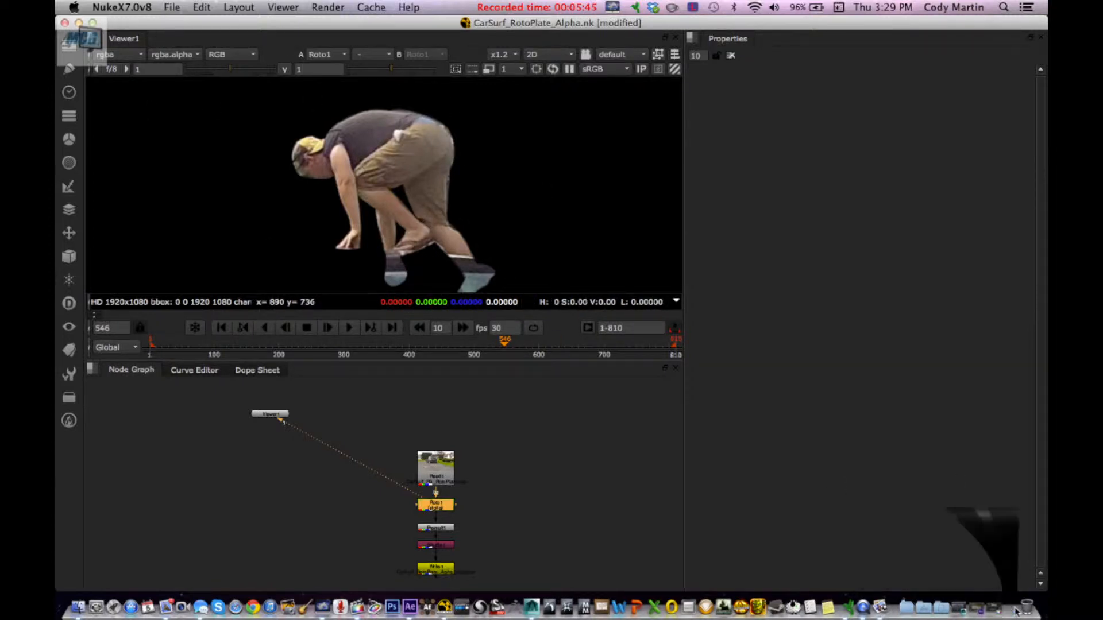
pyautogui.click(557, 510)
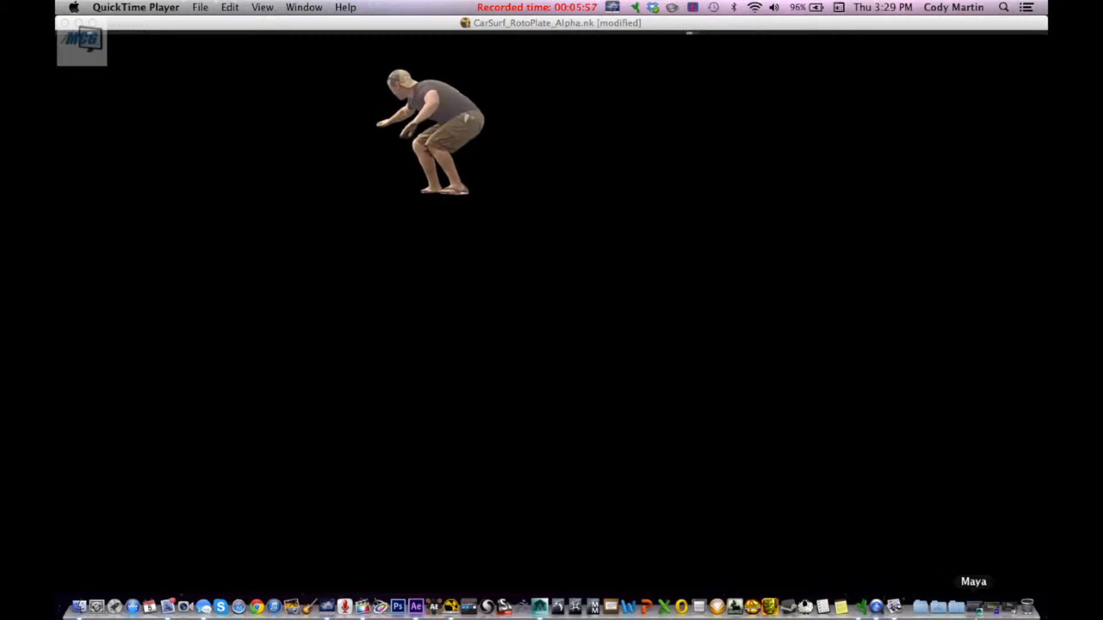
pyautogui.moveTo(583, 260)
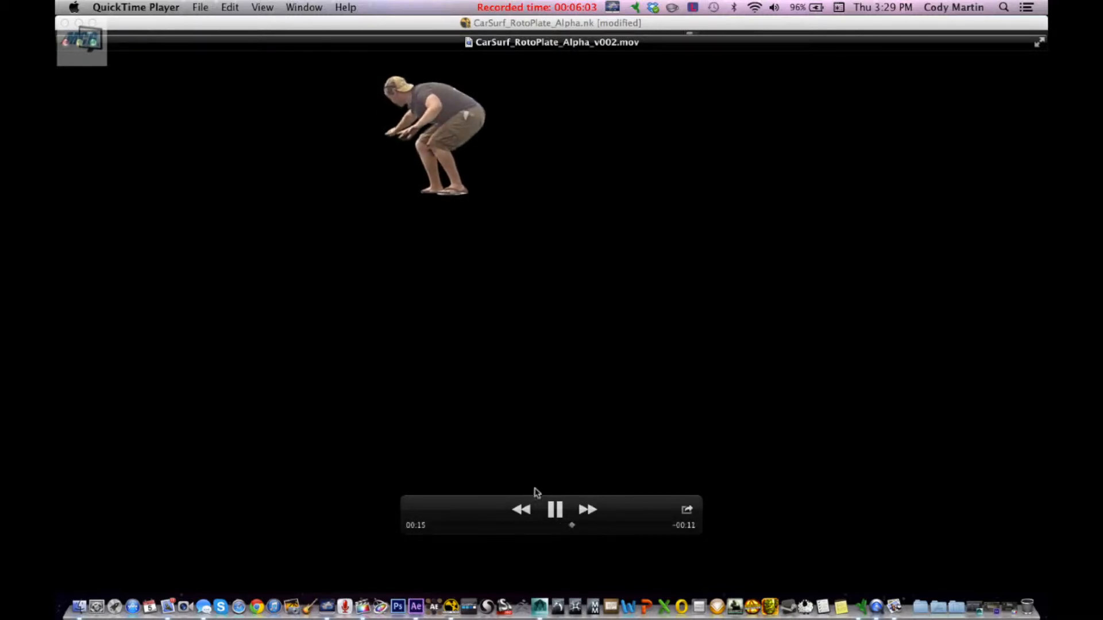
pyautogui.click(555, 510)
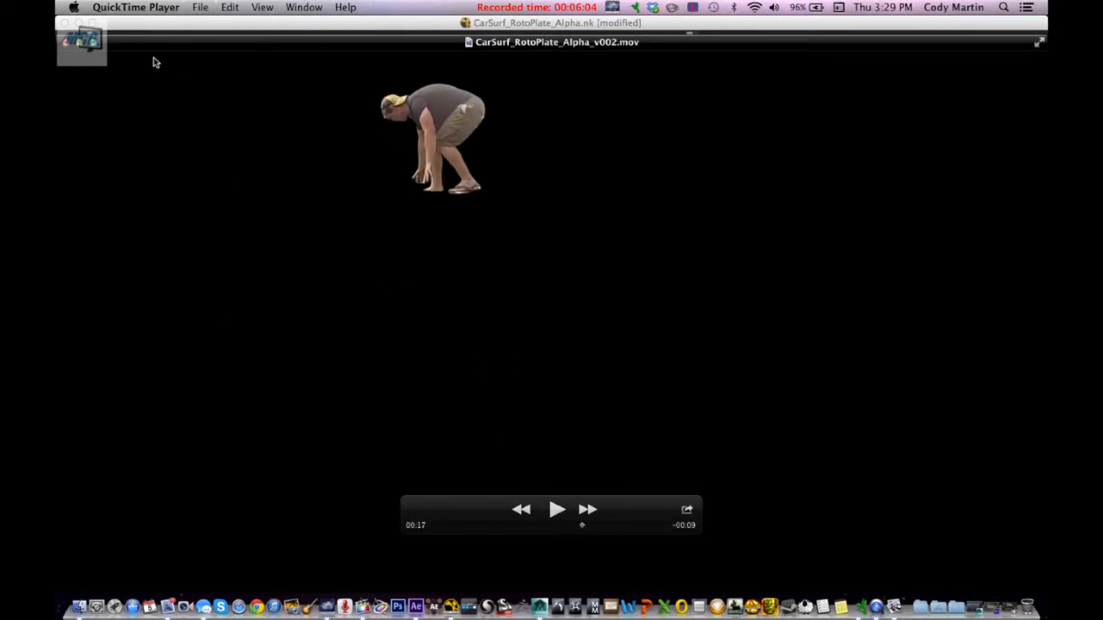
pyautogui.click(117, 45)
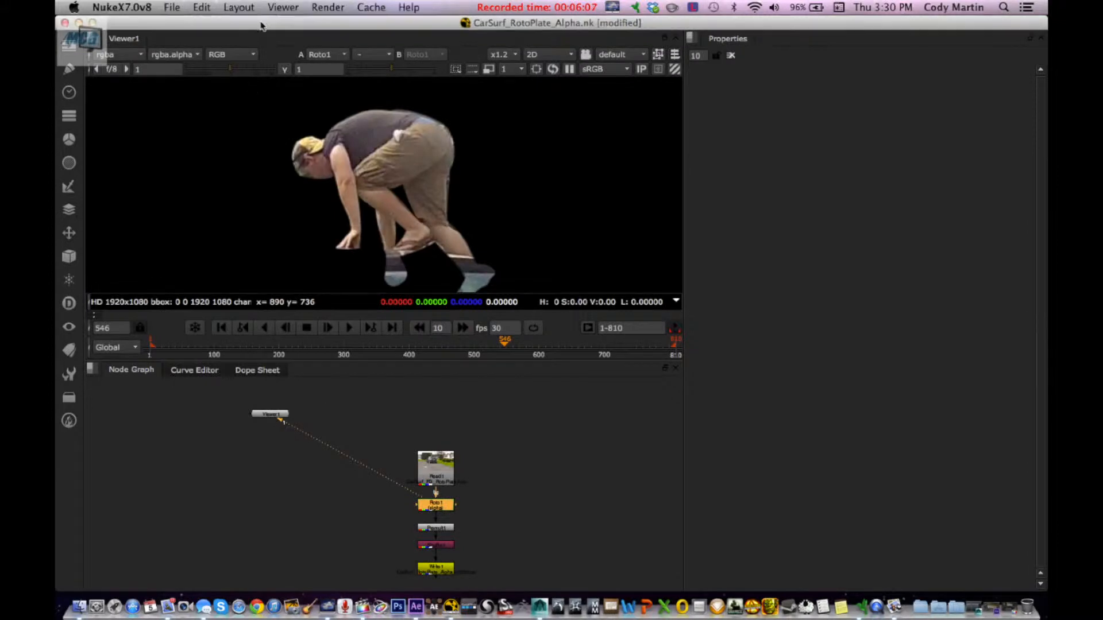
# Close the CarSurf_RotoPlate_Alpha.nk script without saving its changes.
pyautogui.click(115, 26)
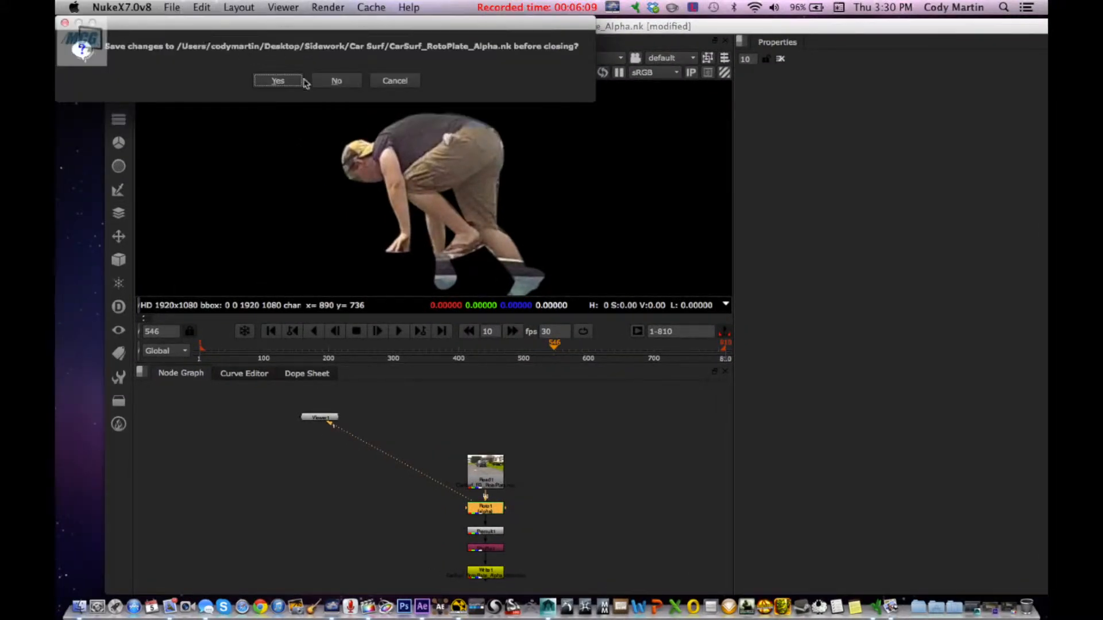
pyautogui.click(336, 81)
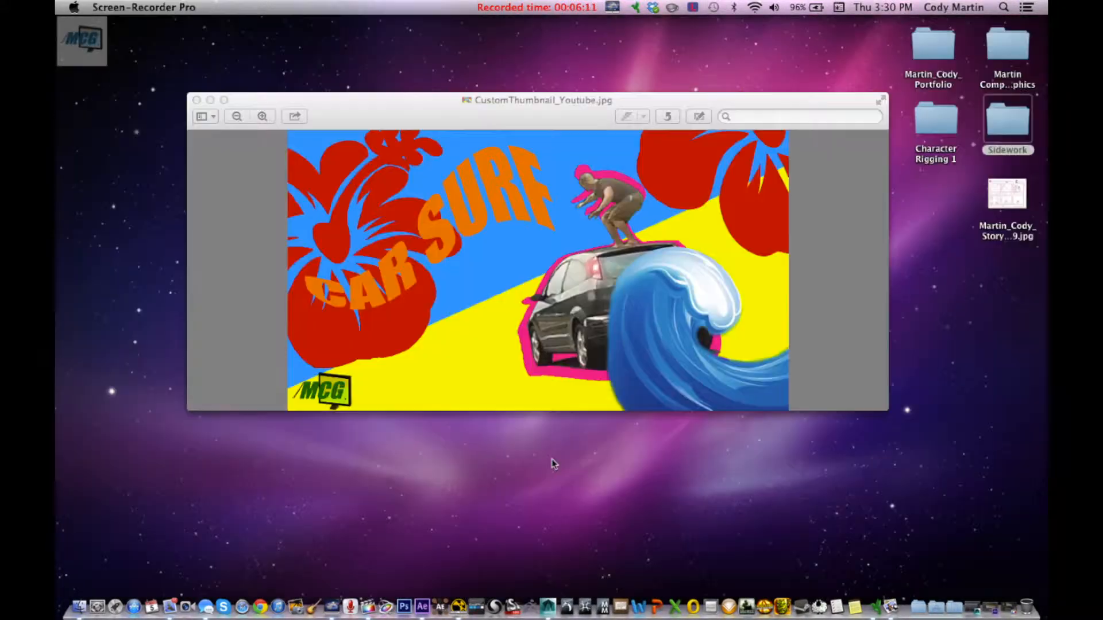
# Switch to the CarSurf_Complete.aep project in After Effects and select the CarSurf_BG_CleanPlate.mov layer at the base of the composition.
pyautogui.click(994, 611)
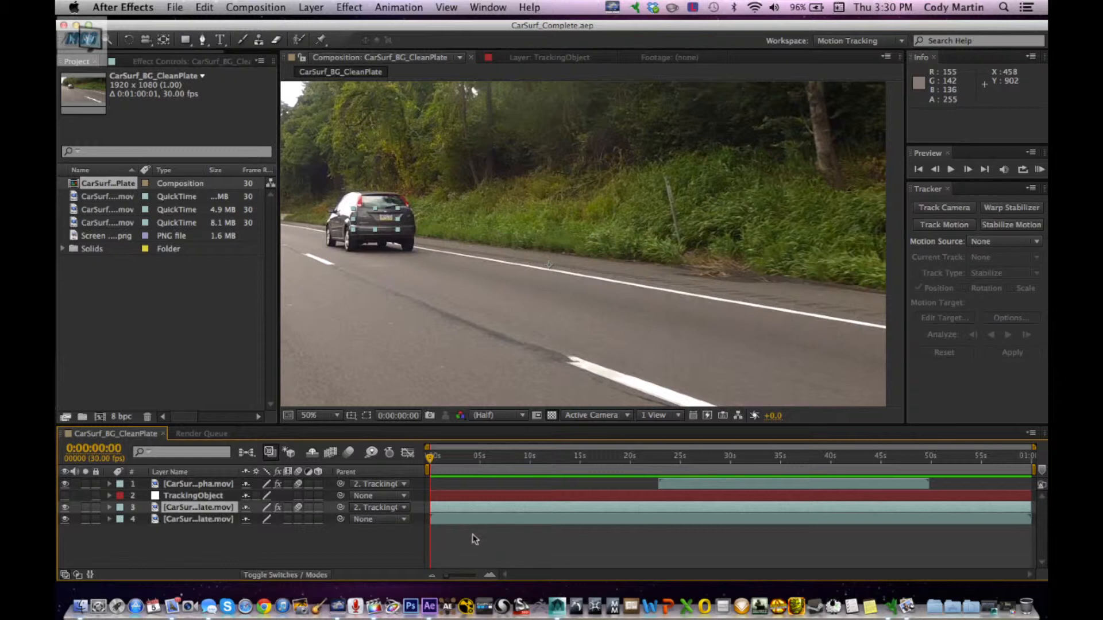
pyautogui.click(204, 537)
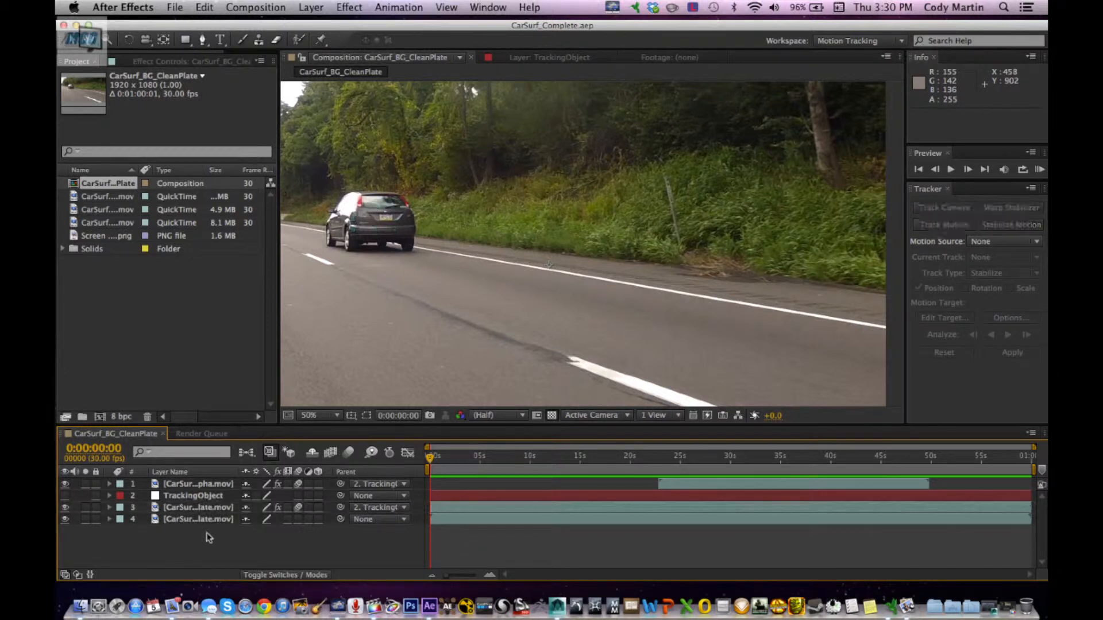
pyautogui.click(63, 505)
pyautogui.click(194, 519)
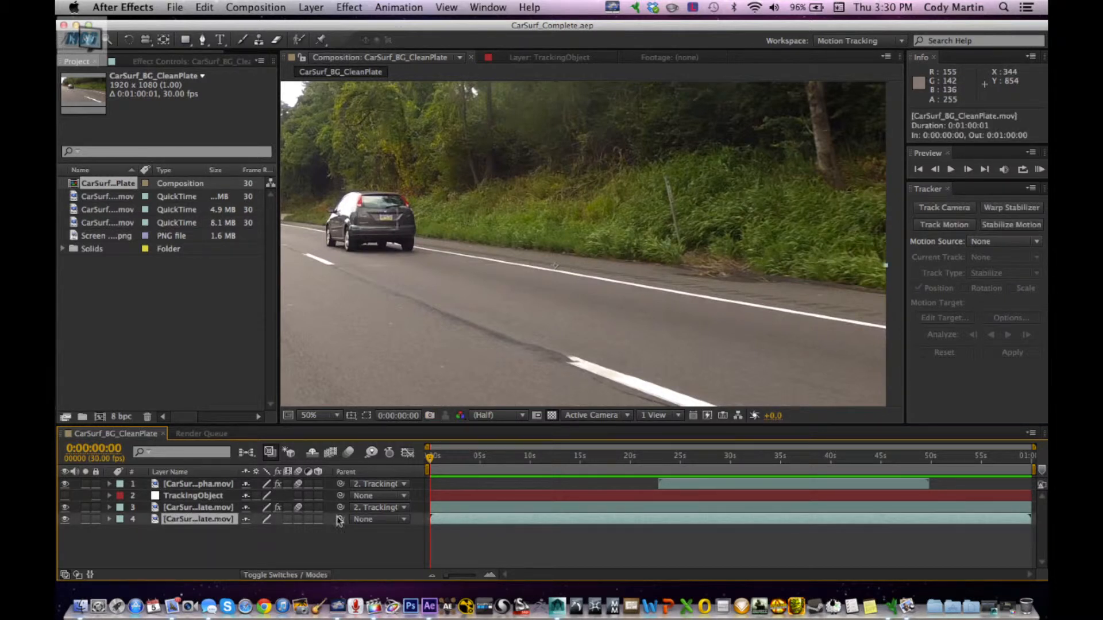
# Inspect the TrackingObject and CarSurf_RotoPlate_Alpha.mov layers, and keep TrackingObject as the roto plate's parent.
pyautogui.click(193, 496)
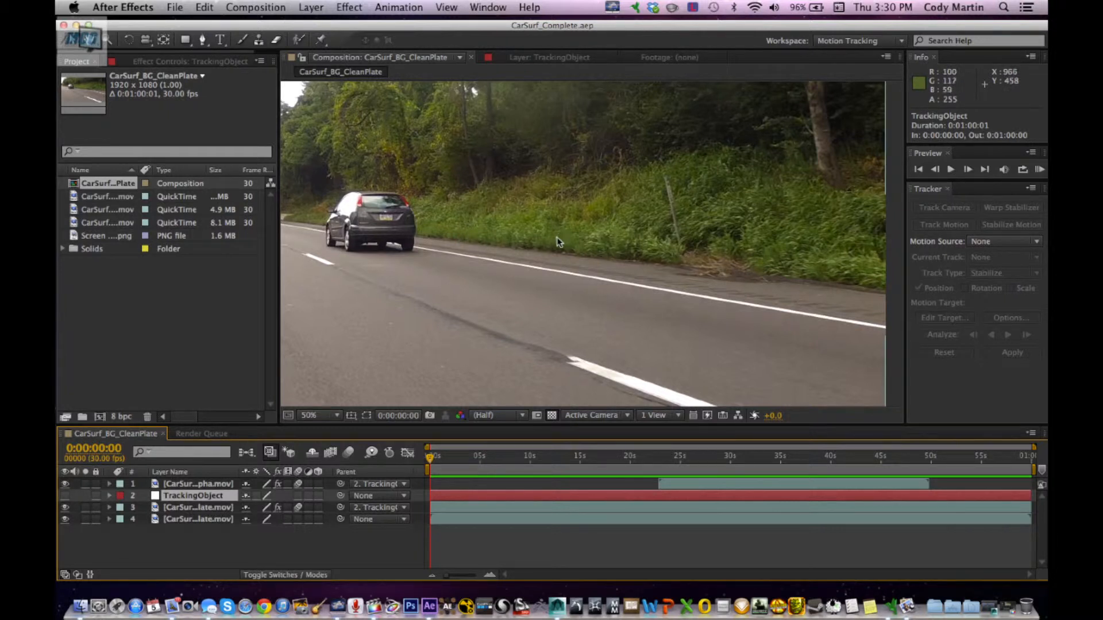
pyautogui.click(189, 483)
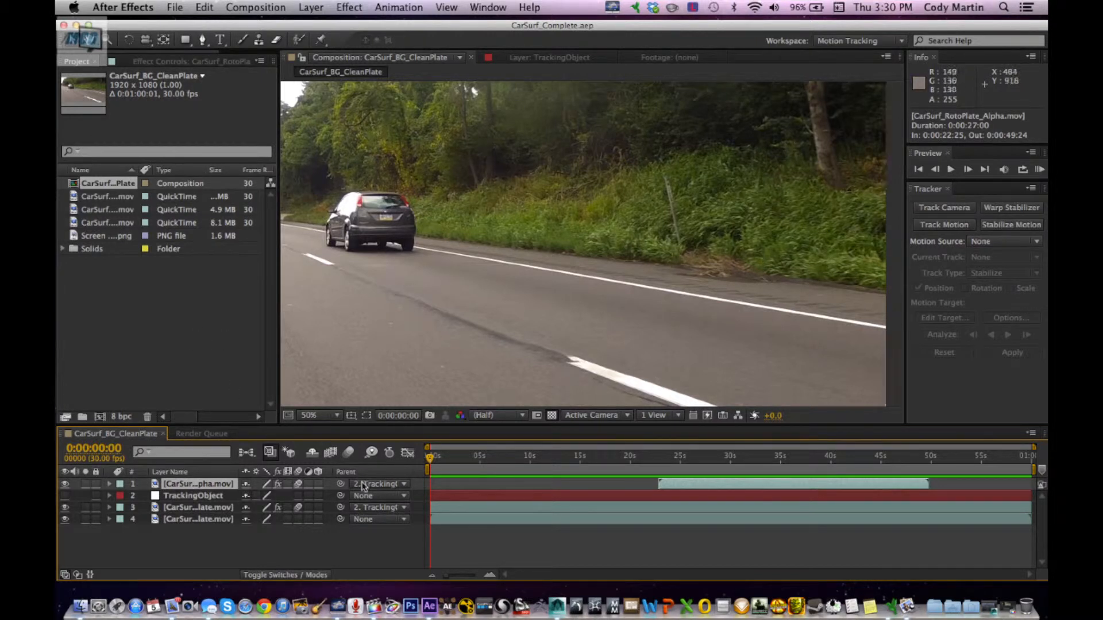
pyautogui.click(202, 496)
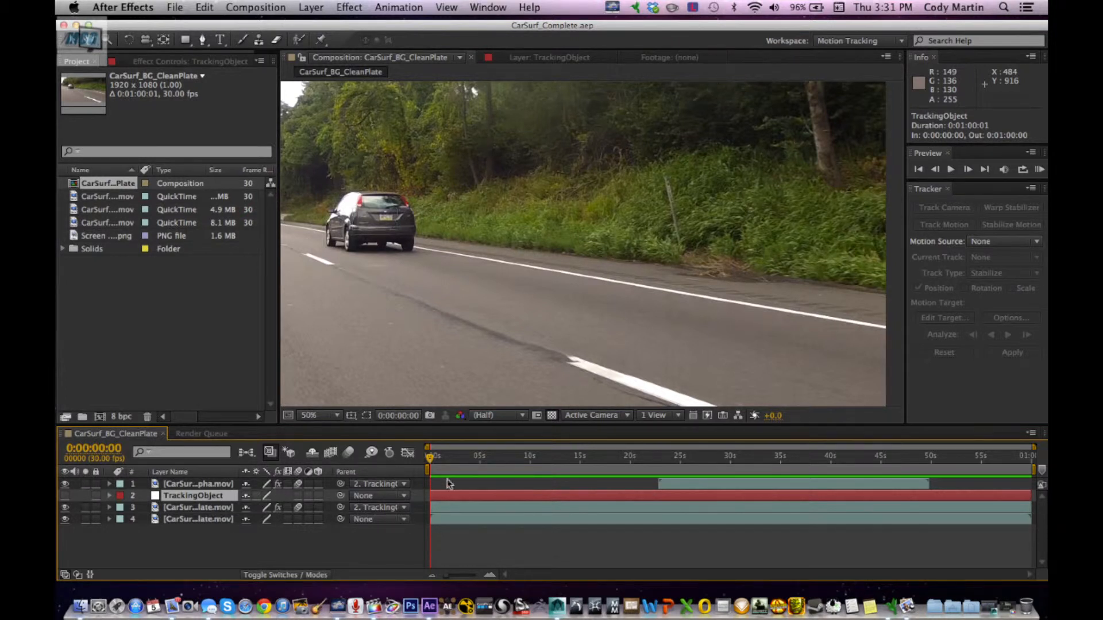
pyautogui.click(404, 486)
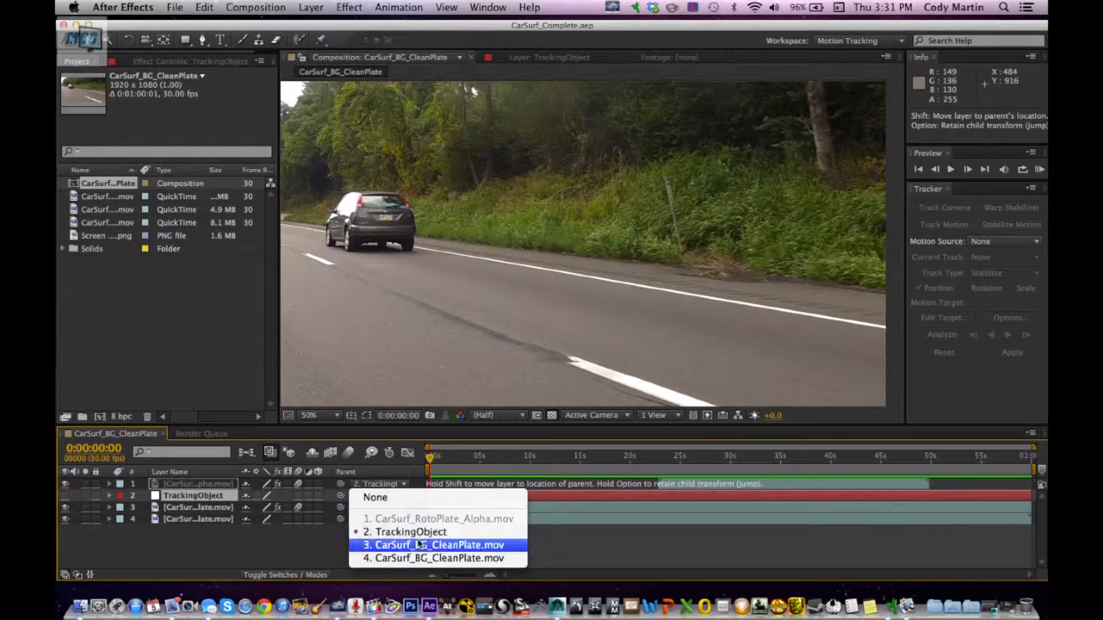
pyautogui.click(389, 533)
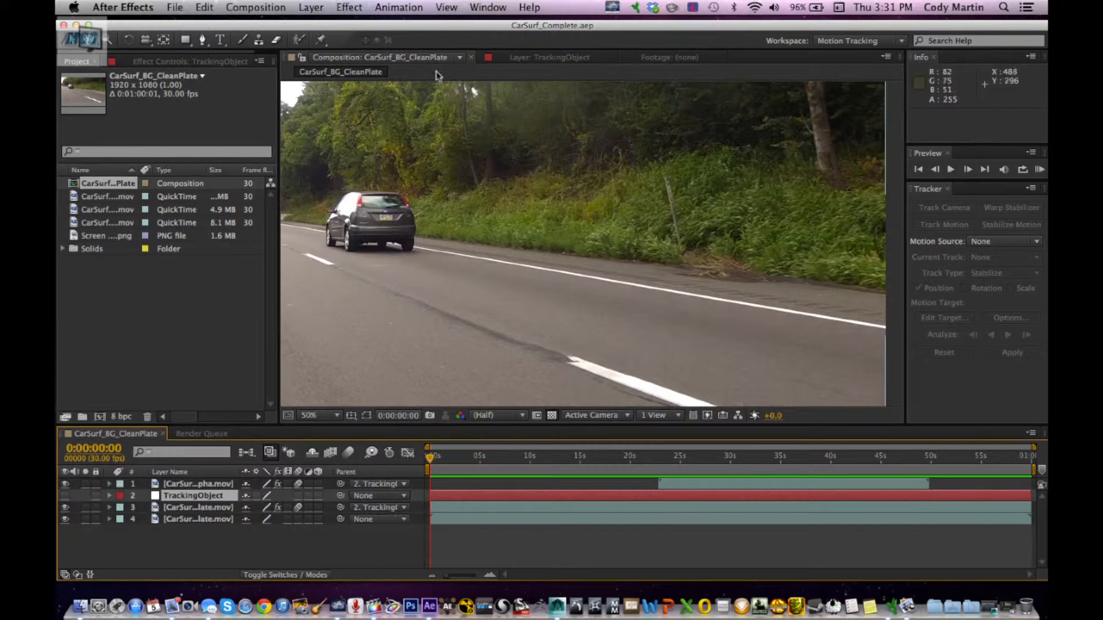
# Preview the composition from the start, stop at 0:00:05:05, and inspect the frame at 0:00:28:22.
pyautogui.press('space')
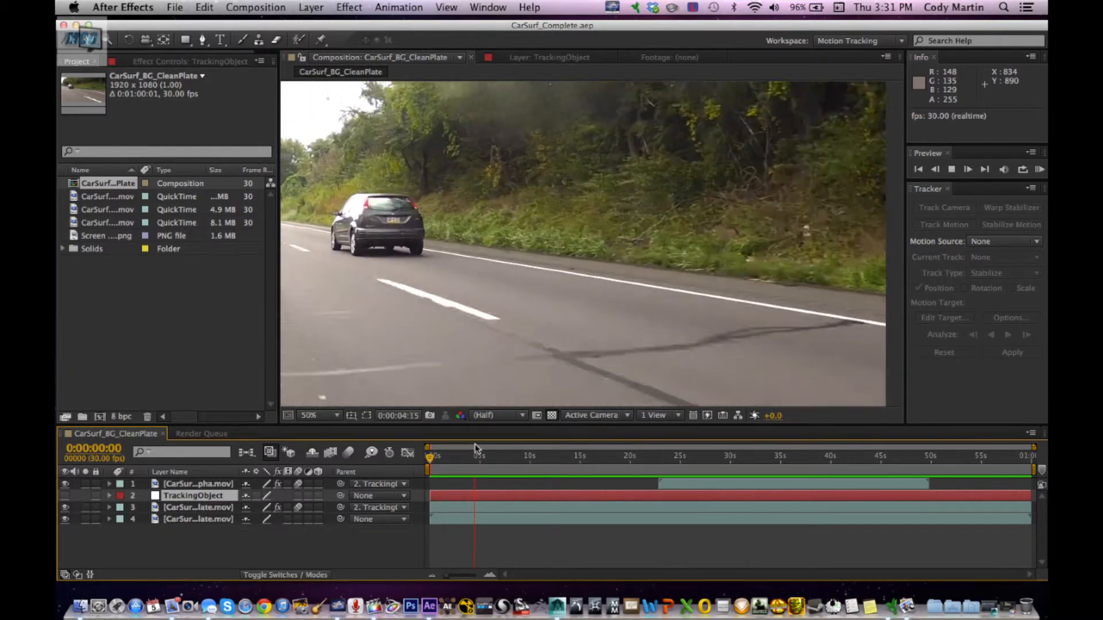
pyautogui.press('space')
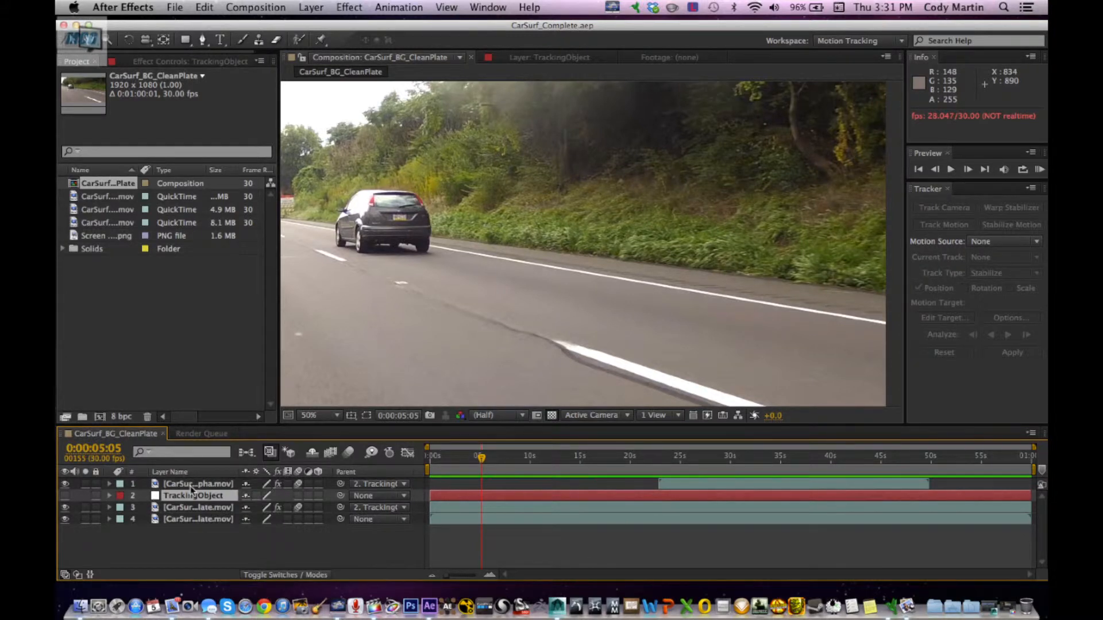
pyautogui.click(718, 459)
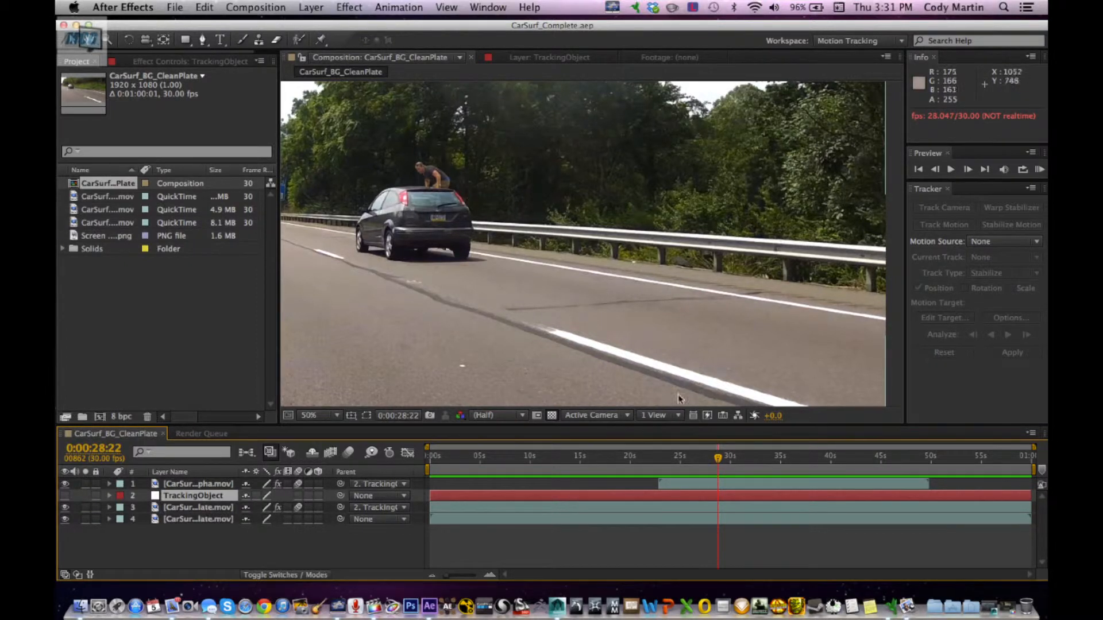
# Preview the performer's section from 0:00:21:28, replay it from 0:00:23:07, and stop at 0:00:28:07.
pyautogui.moveTo(718, 458); pyautogui.dragTo(650, 451)
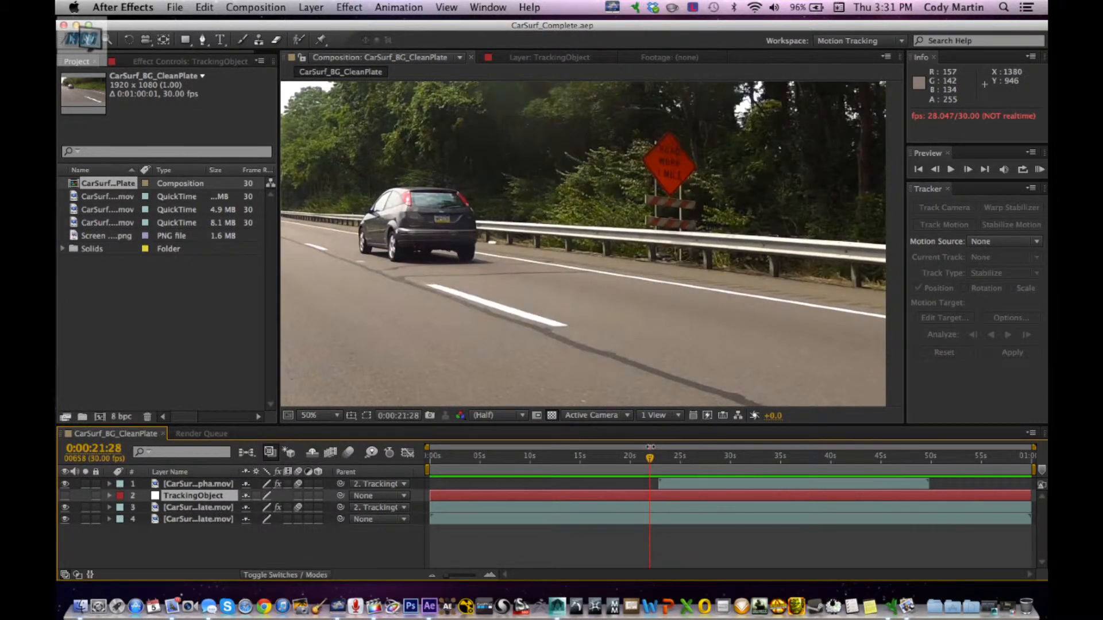
pyautogui.press('space')
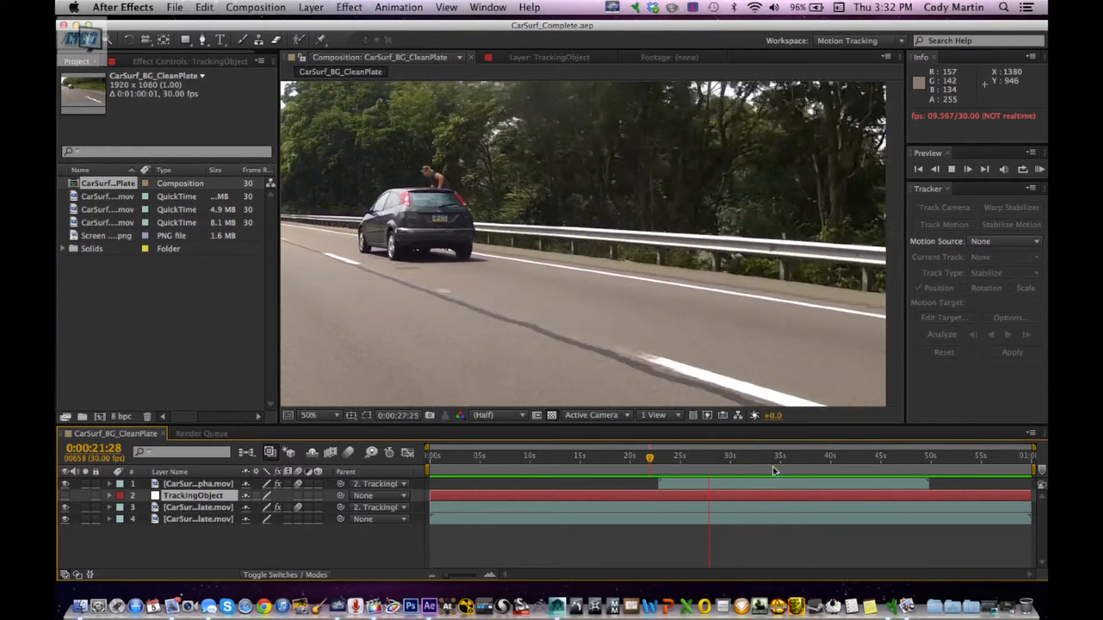
pyautogui.click(663, 463)
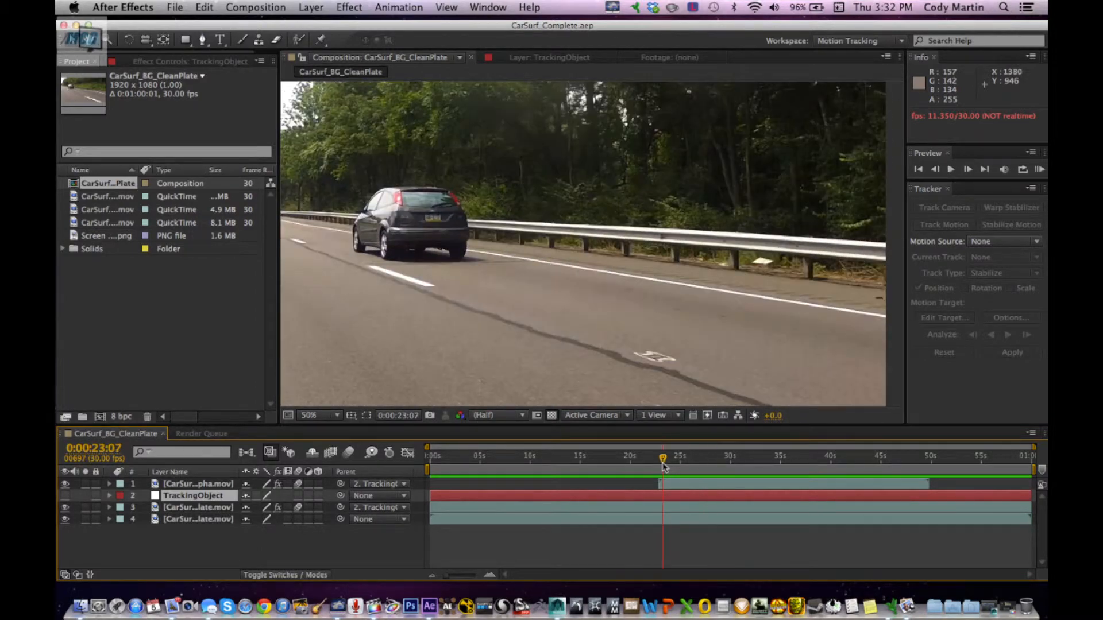
pyautogui.press('space')
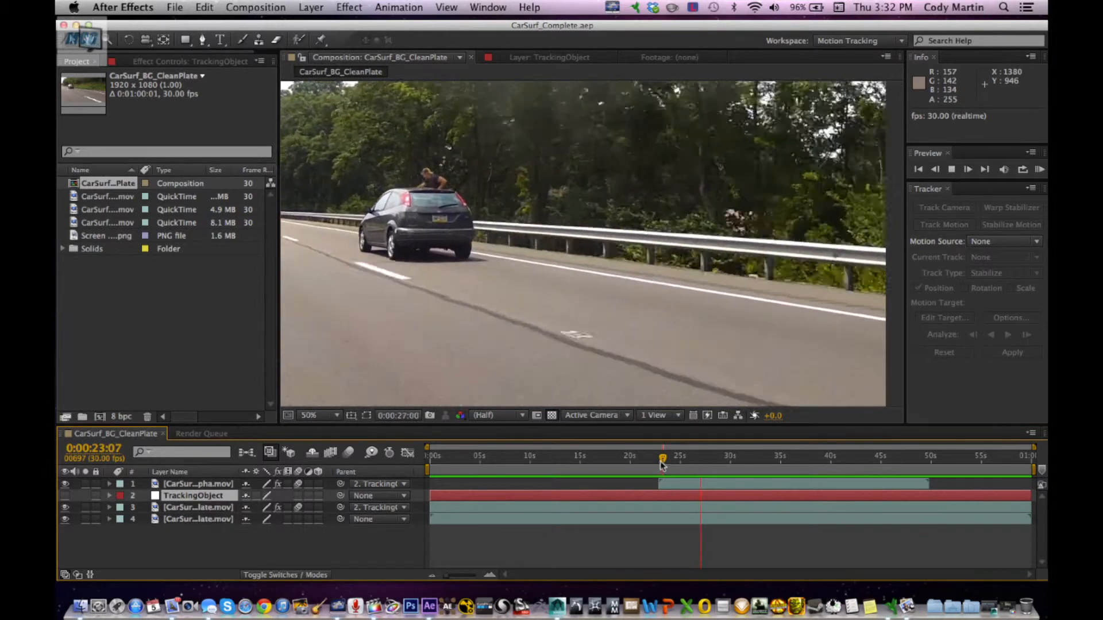
pyautogui.press('space')
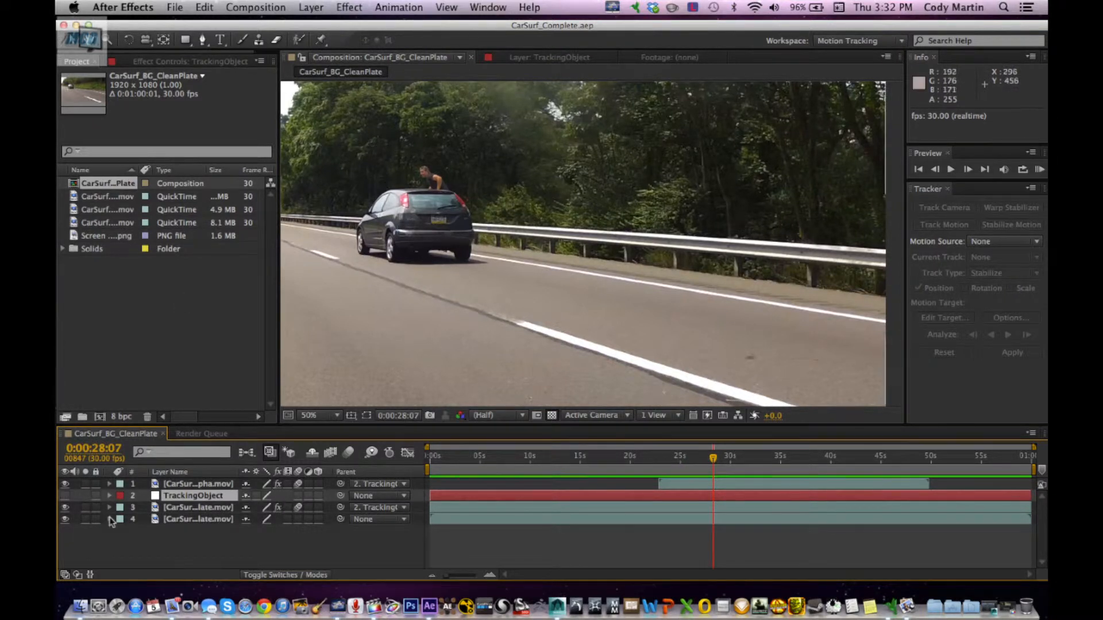
# Toggle the visibility of the upper CarSurf_BG_CleanPlate.mov layer to compare the composite, leaving it shown.
pyautogui.click(66, 509)
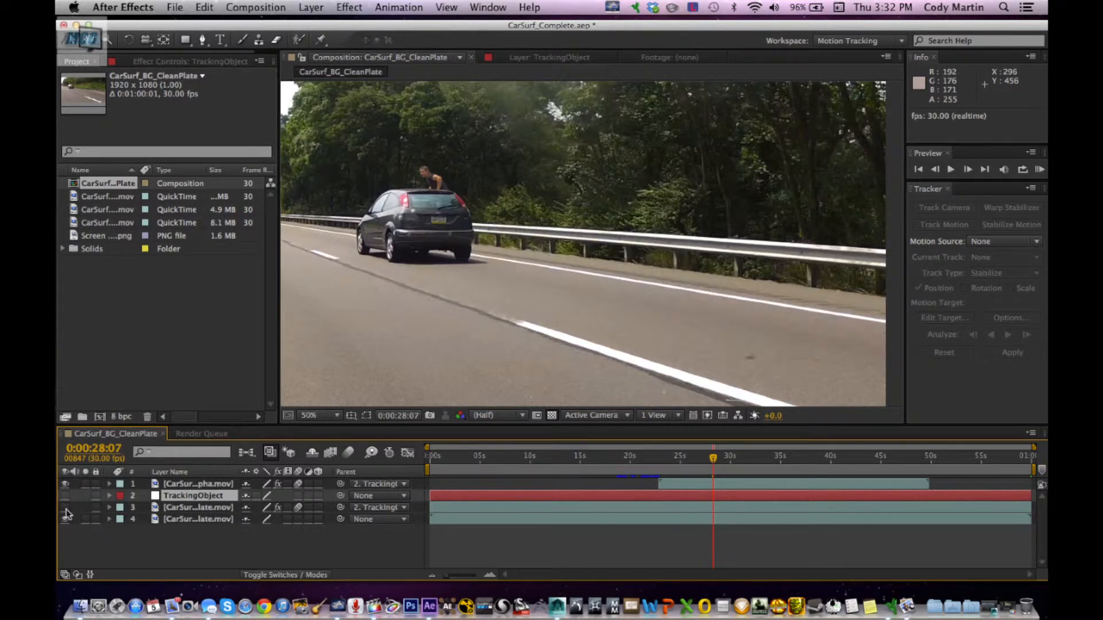
pyautogui.click(66, 508)
pyautogui.click(65, 509)
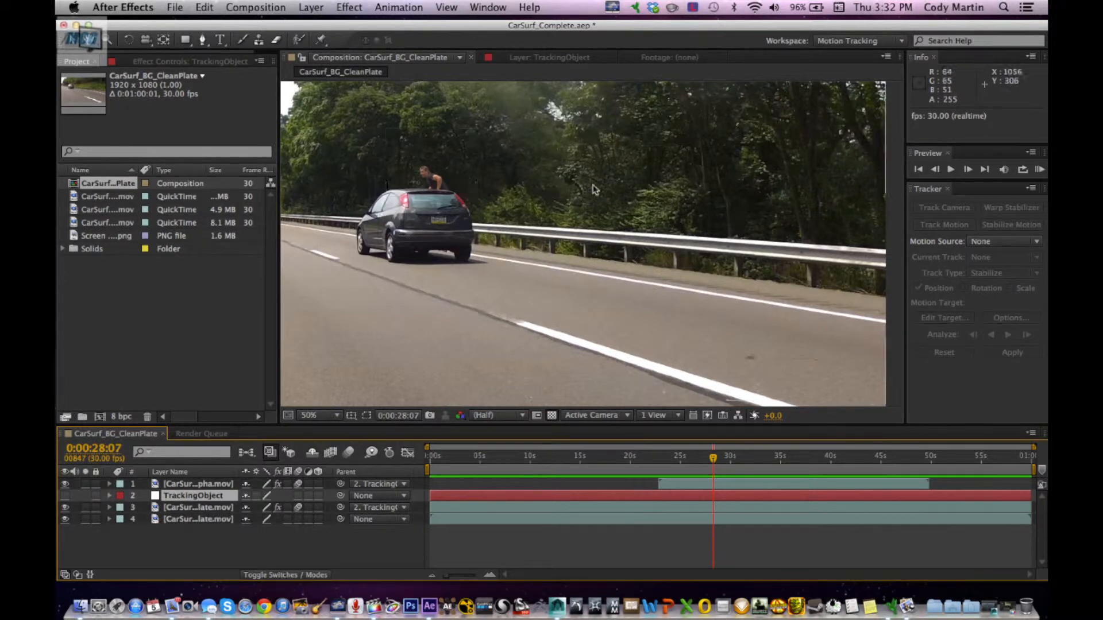
# Select the CarSurf_RotoPlate_Alpha.mov layer and change the workspace to Standard.
pyautogui.click(204, 484)
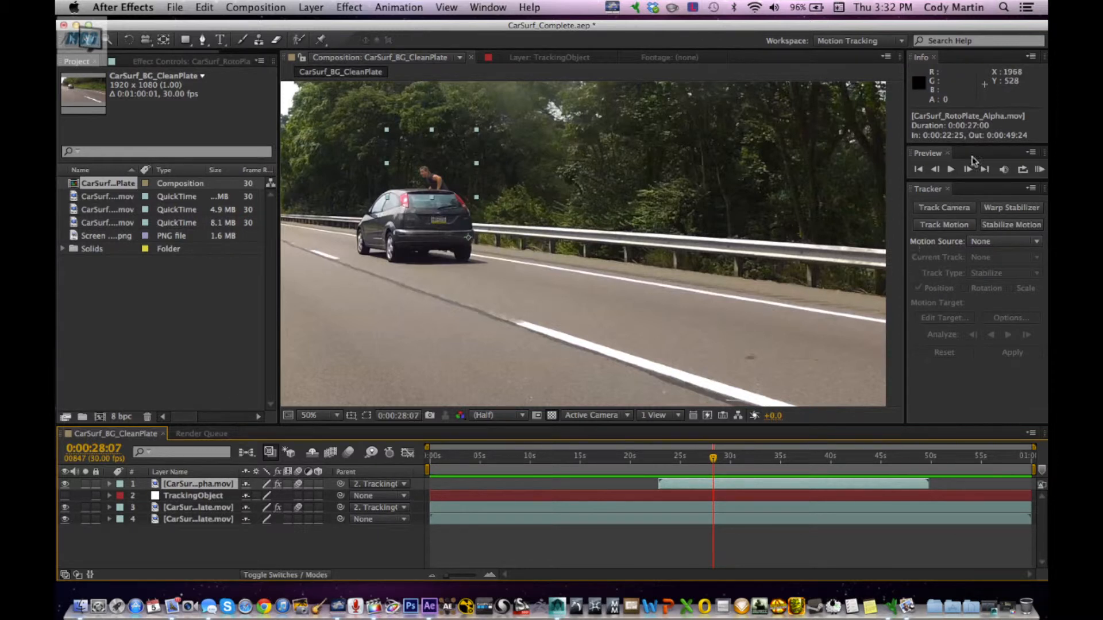
pyautogui.click(881, 42)
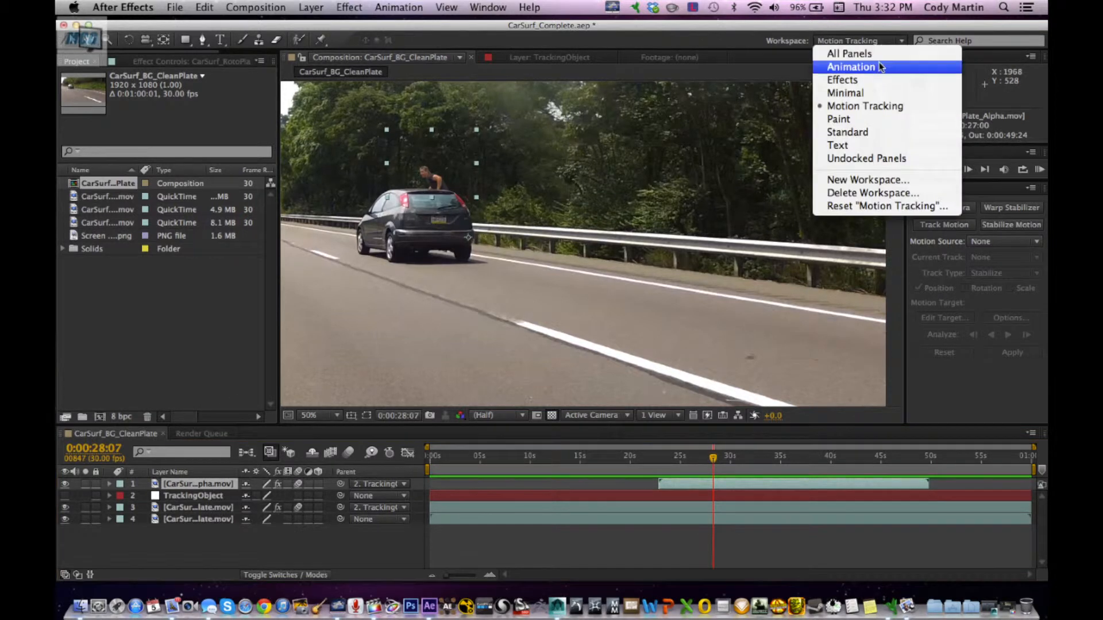
pyautogui.click(847, 132)
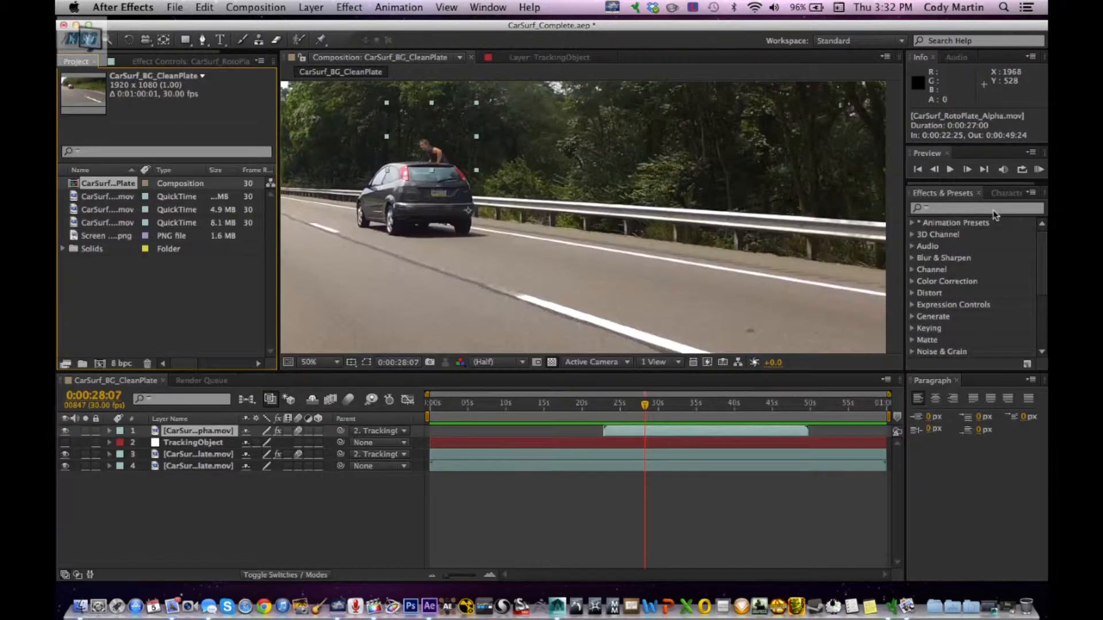
# Search the effects for "hue" and apply Hue/Saturation to the CarSurf_RotoPlate_Alpha.mov layer.
pyautogui.click(970, 208)
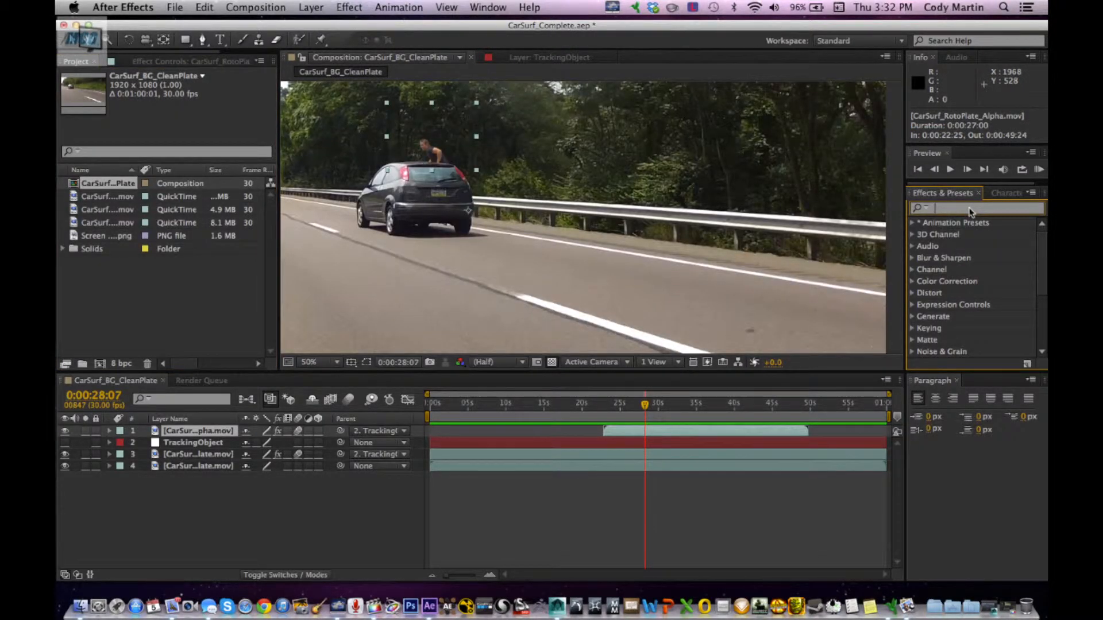
pyautogui.write('hue')
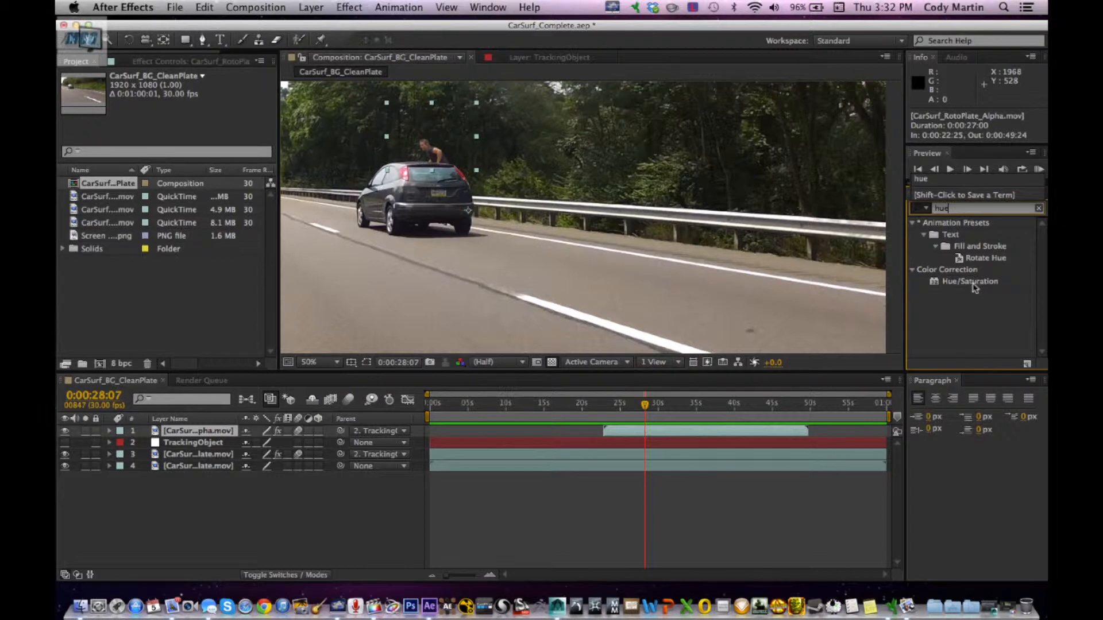
pyautogui.click(967, 200)
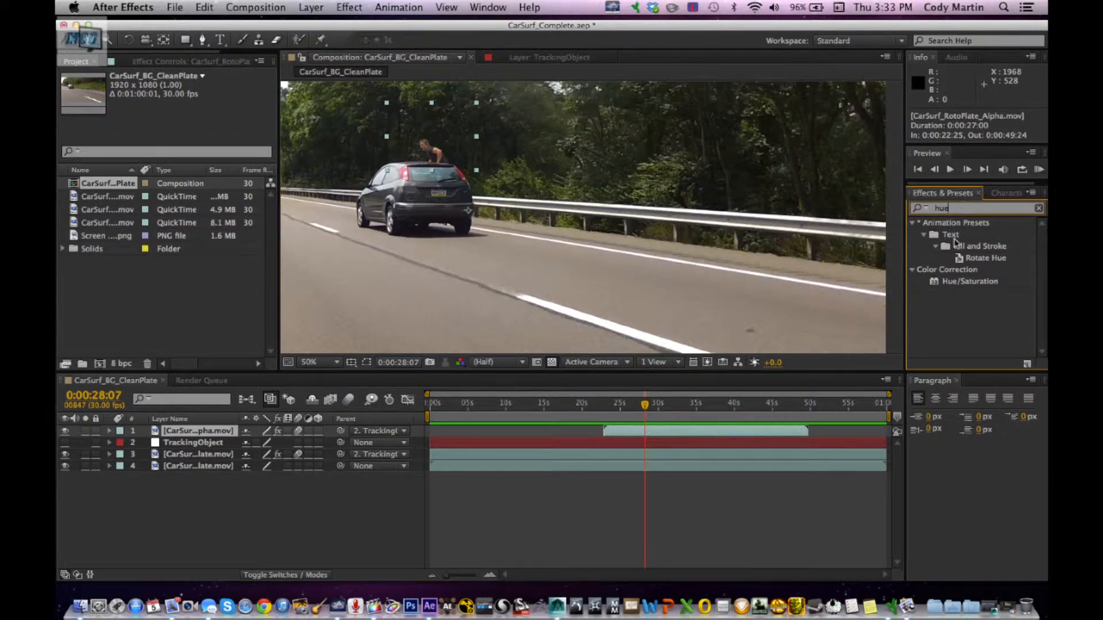
pyautogui.click(955, 283)
pyautogui.moveTo(956, 287); pyautogui.dragTo(182, 434)
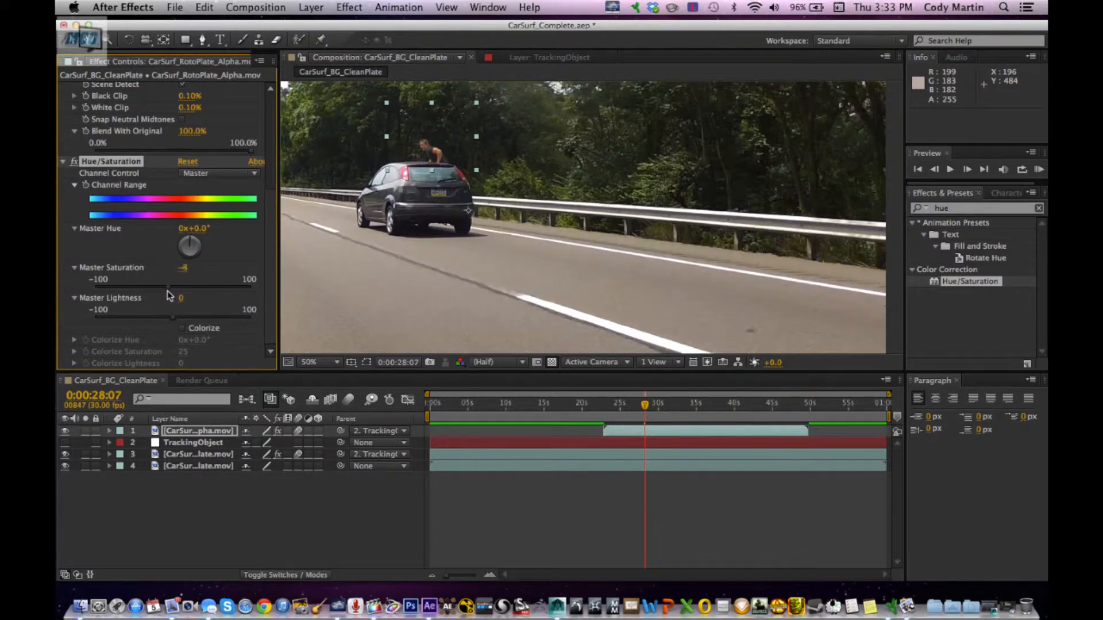
# Set the roto plate's Master Saturation to -33 and Master Lightness to -10, and inspect the performer at 0:00:31:07.
pyautogui.moveTo(160, 294)
pyautogui.mouseDown()
pyautogui.moveTo(143, 295)
pyautogui.moveTo(190, 289)
pyautogui.moveTo(157, 291)
pyautogui.mouseUp()
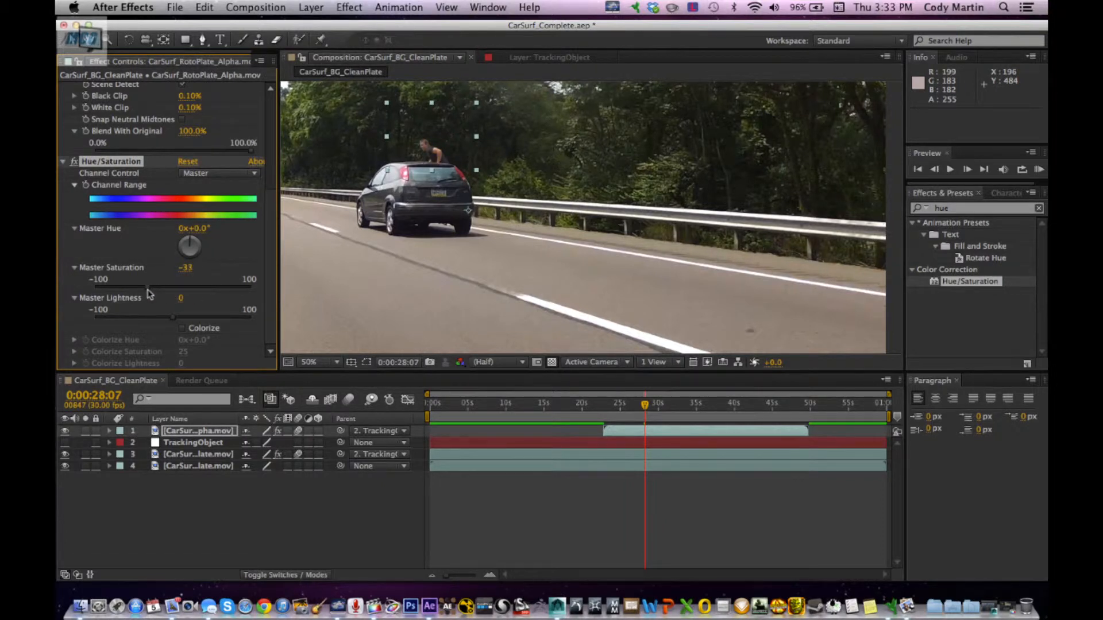
pyautogui.moveTo(171, 316); pyautogui.dragTo(180, 319)
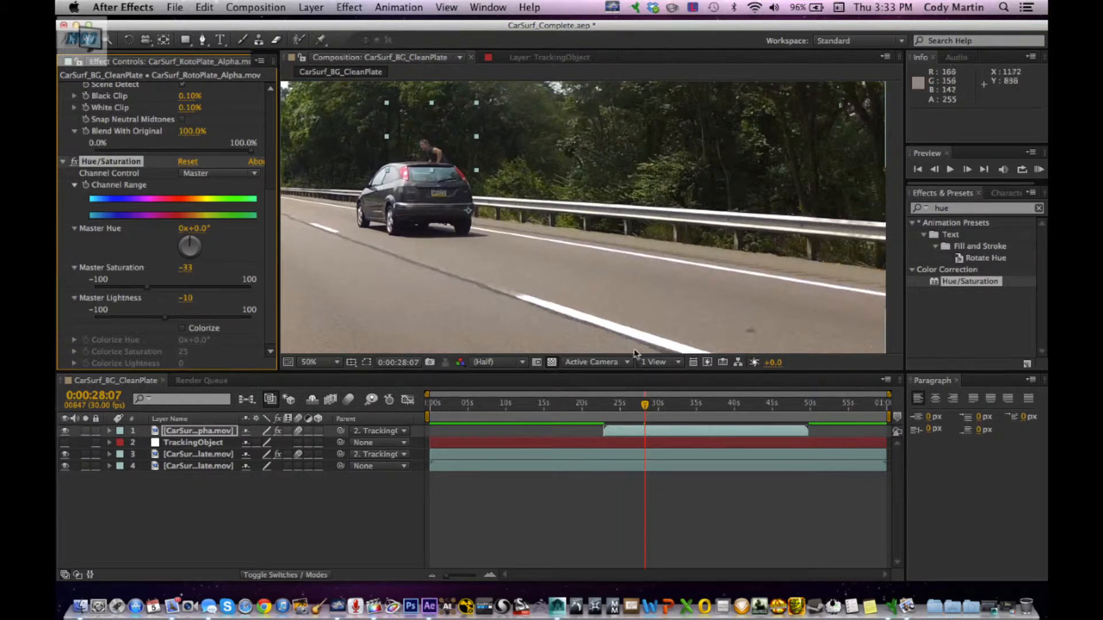
pyautogui.moveTo(646, 412); pyautogui.dragTo(671, 415)
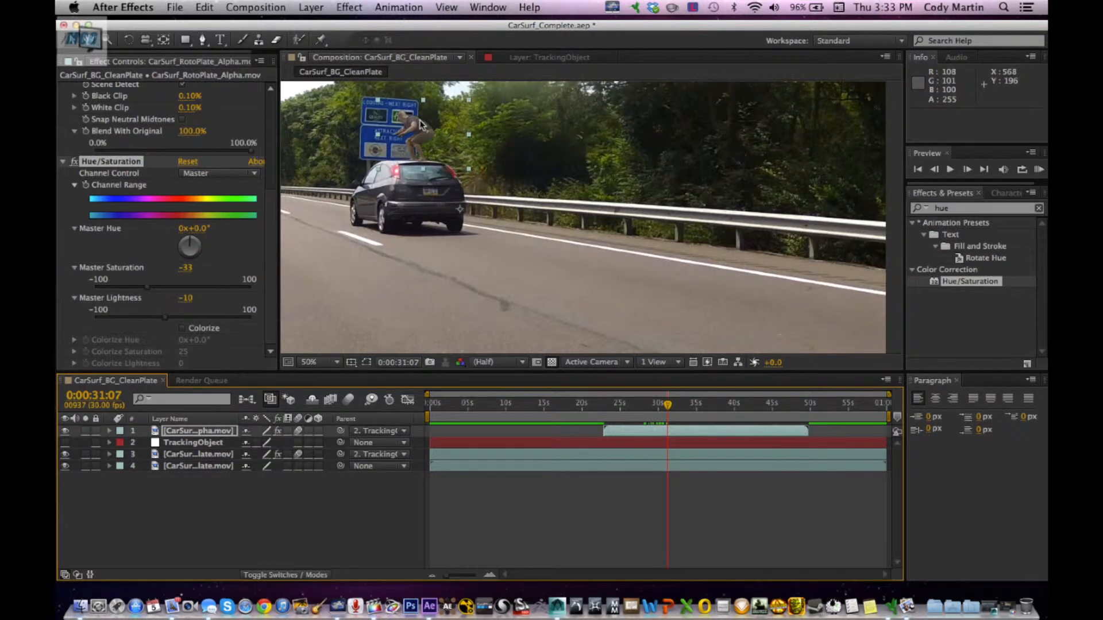
pyautogui.click(554, 169)
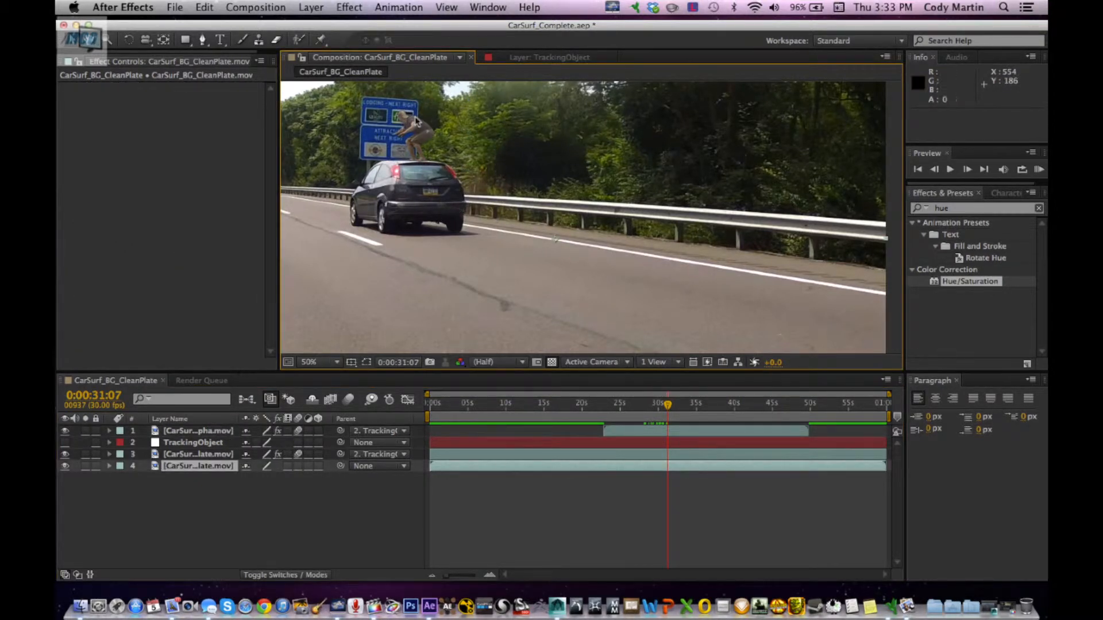
pyautogui.click(210, 432)
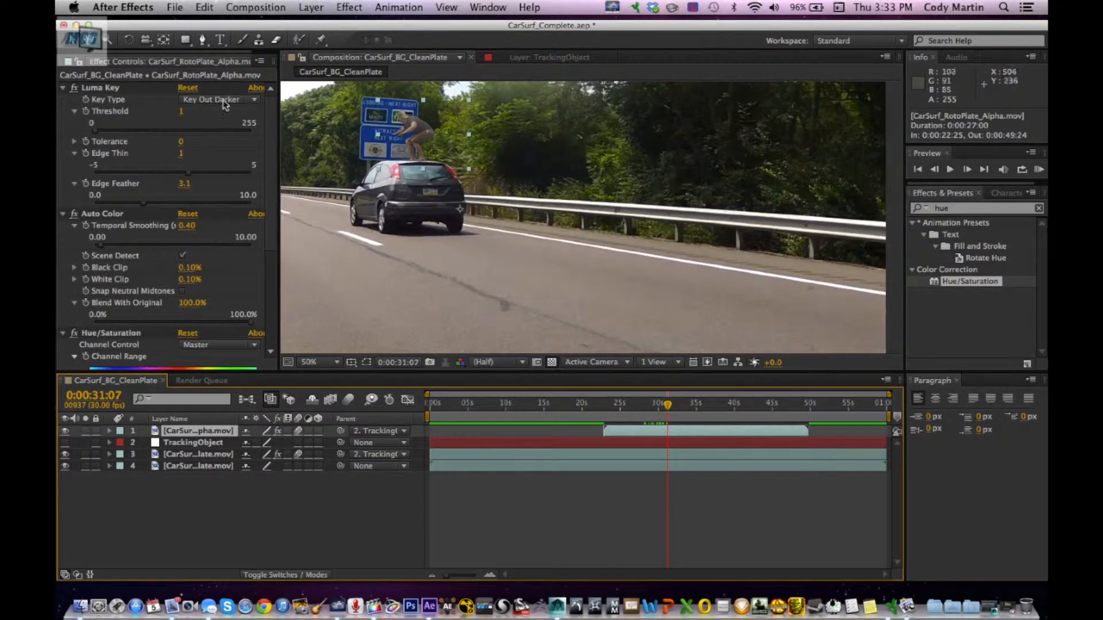
# Undo the Hue/Saturation adjustments, the effect itself, and the last layer visibility change.
pyautogui.press('super+z')
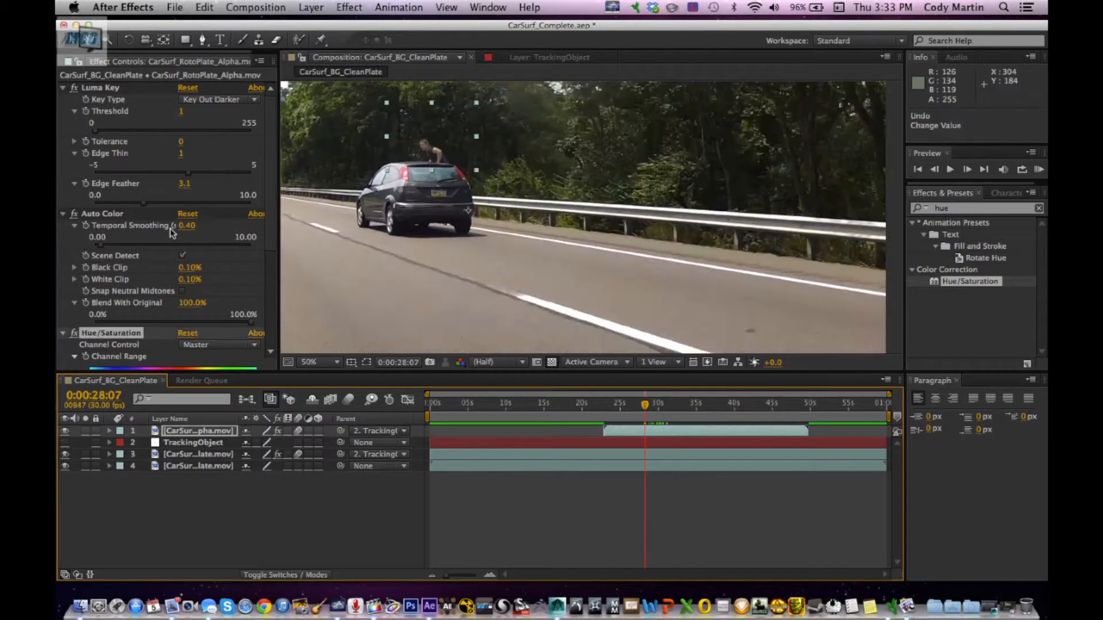
pyautogui.press('super+z')
pyautogui.press('super+z')
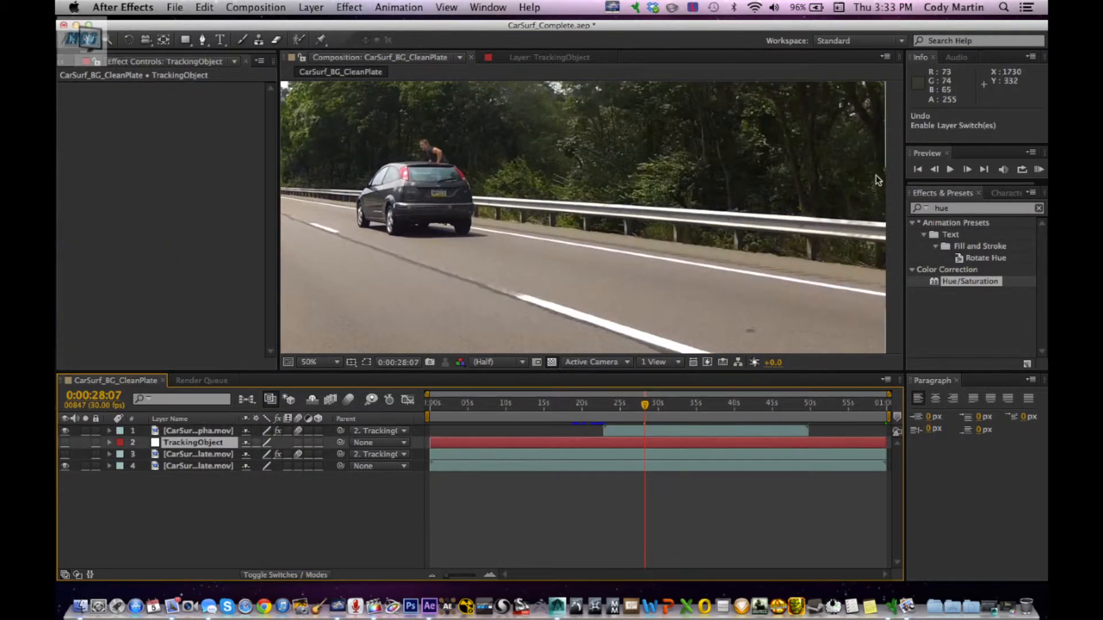
# Search the effects for "levels" and apply Levels to the CarSurf_RotoPlate_Alpha.mov layer.
pyautogui.click(973, 212)
pyautogui.write('le')
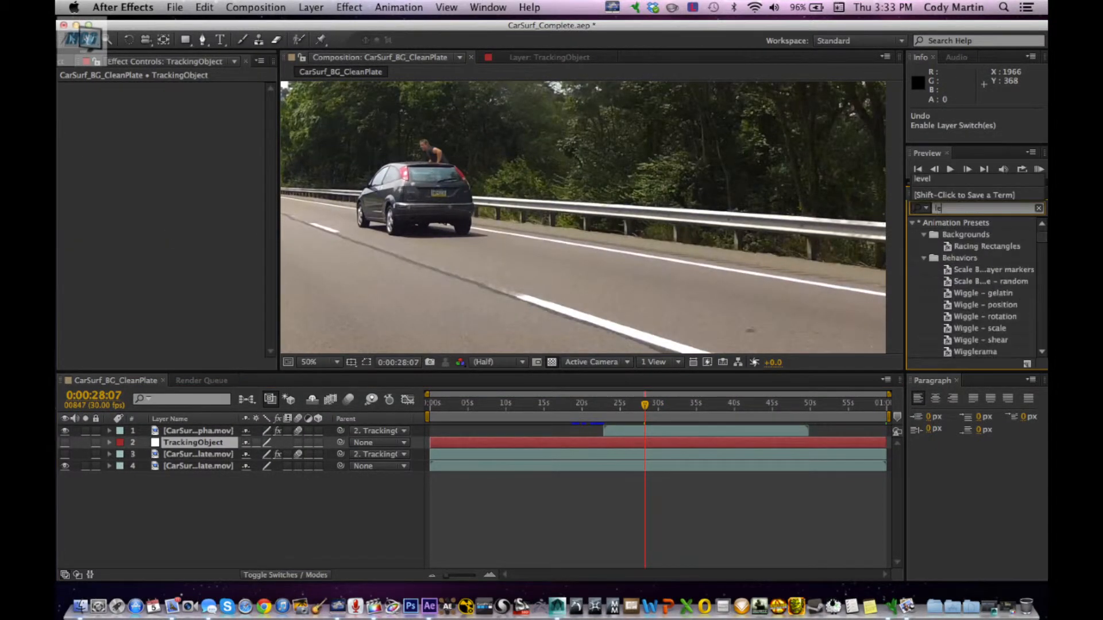
pyautogui.write('vels')
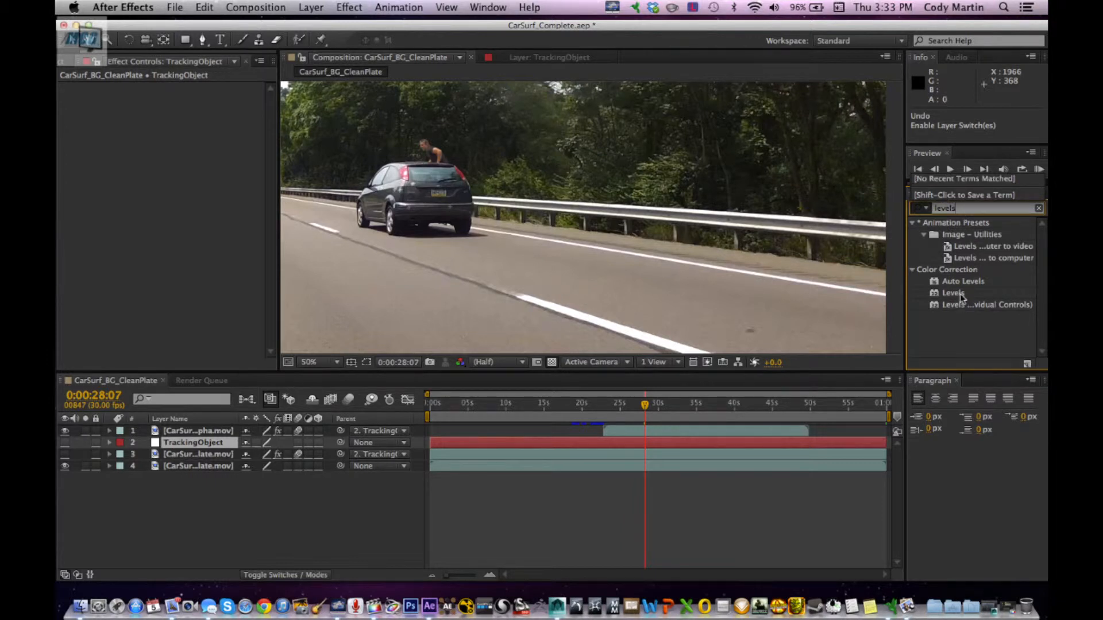
pyautogui.moveTo(960, 296); pyautogui.dragTo(198, 433)
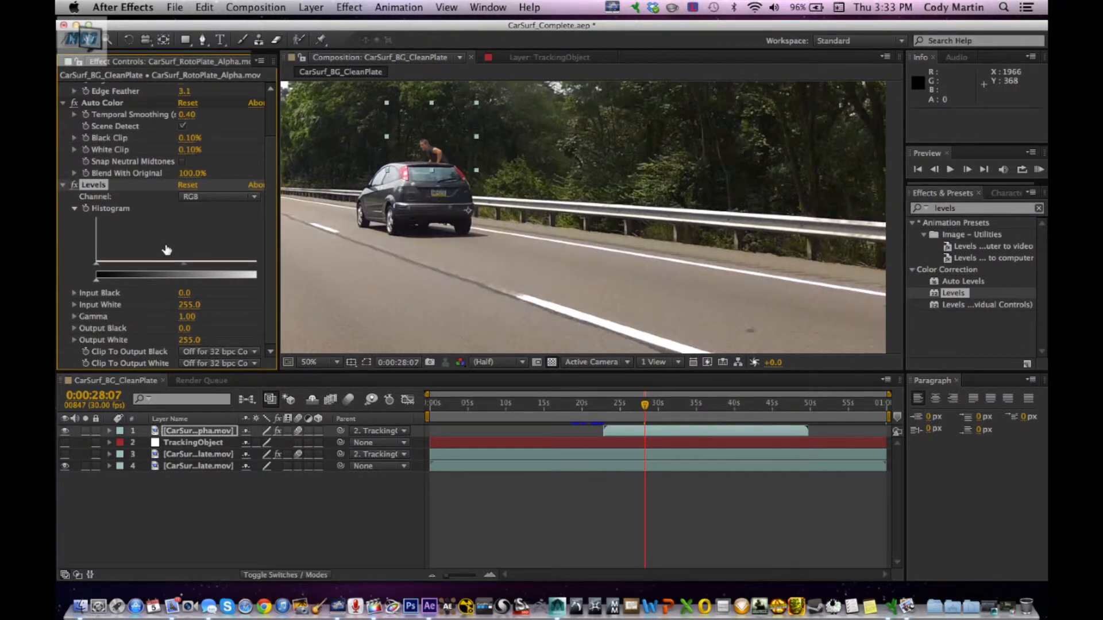
# Set the roto plate's Levels to Input Black 21.3 and Input White 217.9.
pyautogui.click(74, 295)
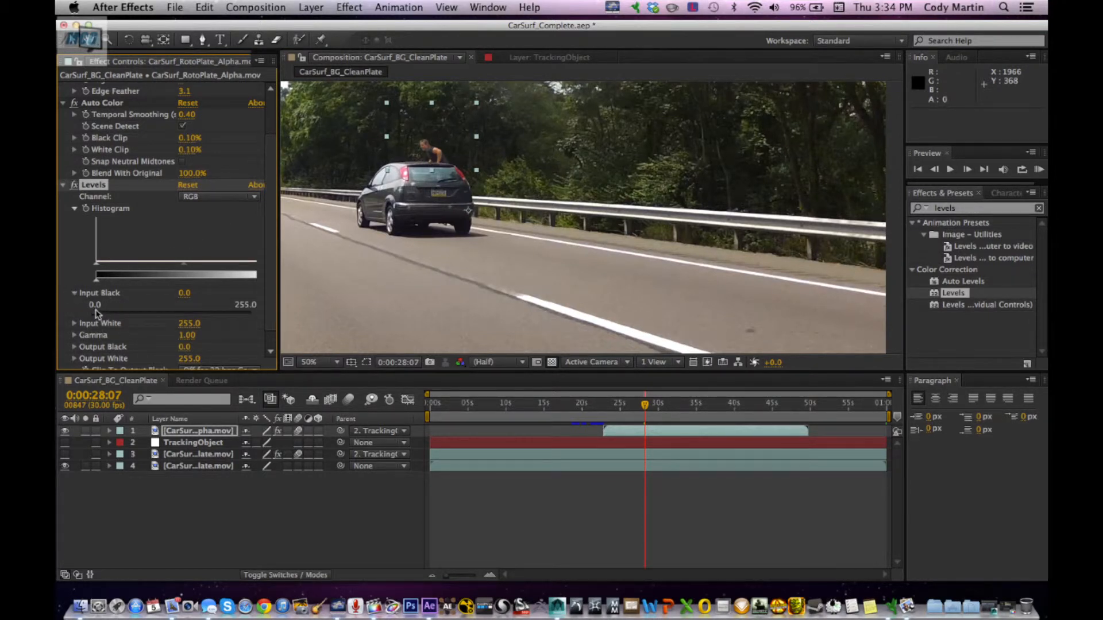
pyautogui.moveTo(99, 310)
pyautogui.mouseDown()
pyautogui.moveTo(117, 310)
pyautogui.moveTo(101, 313)
pyautogui.mouseUp()
pyautogui.moveTo(118, 309); pyautogui.dragTo(95, 311)
pyautogui.click(74, 293)
pyautogui.click(74, 305)
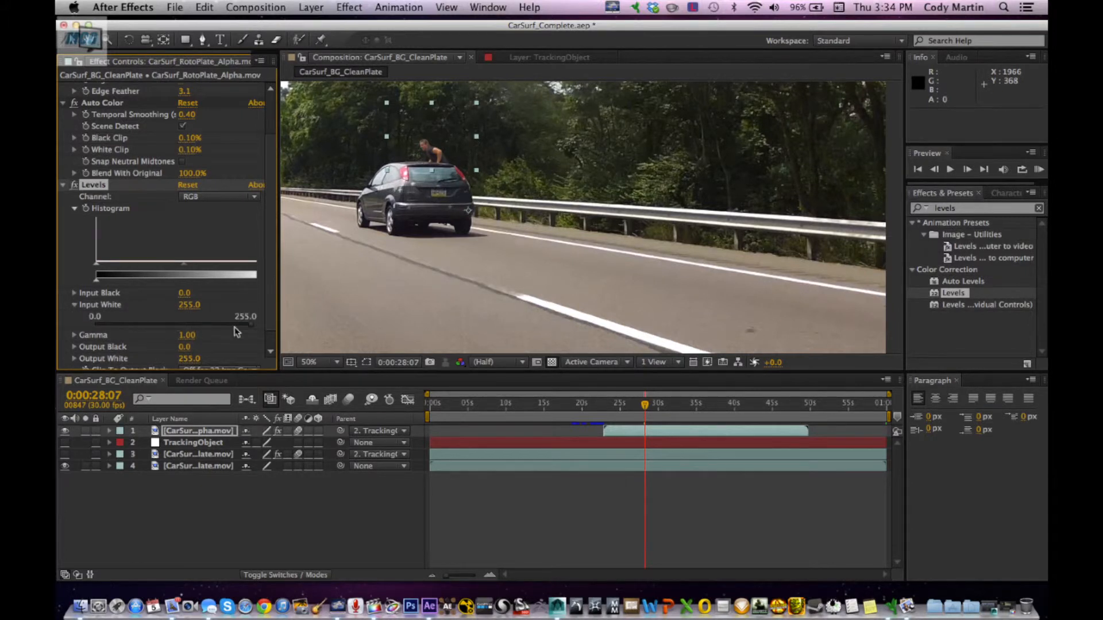
pyautogui.moveTo(251, 327)
pyautogui.mouseDown()
pyautogui.moveTo(224, 327)
pyautogui.moveTo(251, 321)
pyautogui.mouseUp()
pyautogui.click(74, 292)
pyautogui.moveTo(99, 313); pyautogui.dragTo(103, 312)
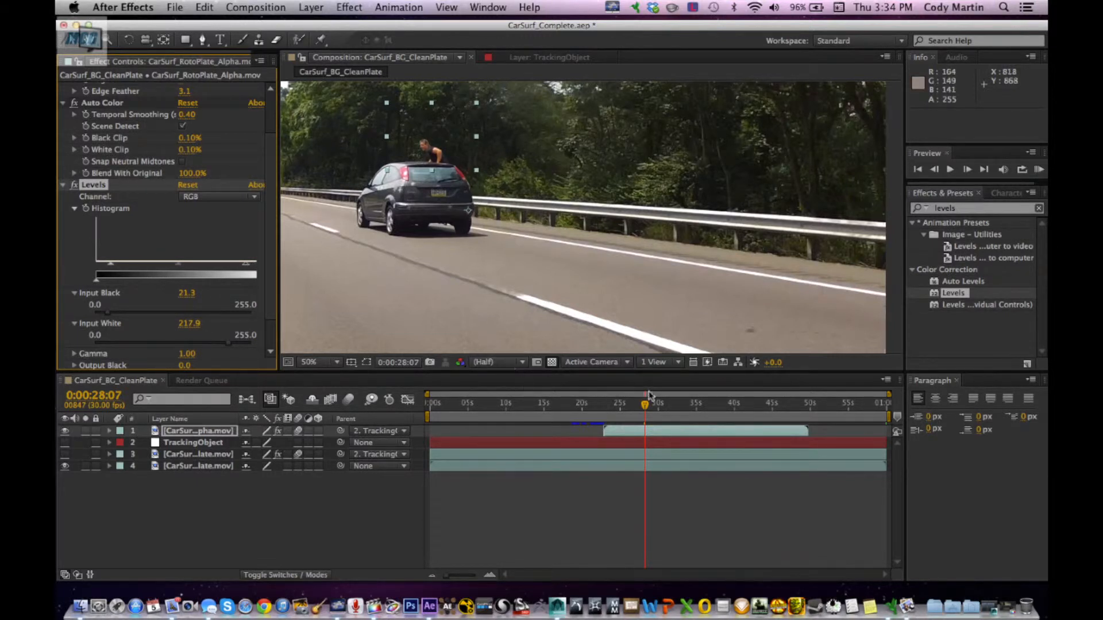
# Inspect the performer at 0:00:26:13, and undo the Input Black and Input White changes in the roto plate's Levels effect.
pyautogui.click(669, 409)
pyautogui.moveTo(680, 411); pyautogui.dragTo(631, 405)
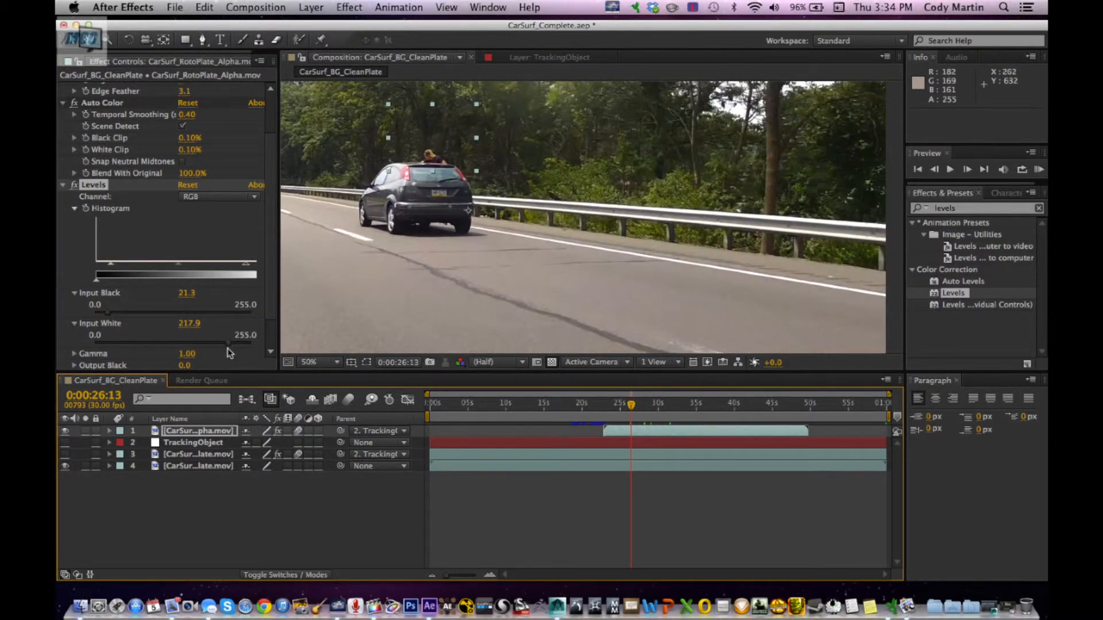
pyautogui.press('super+z')
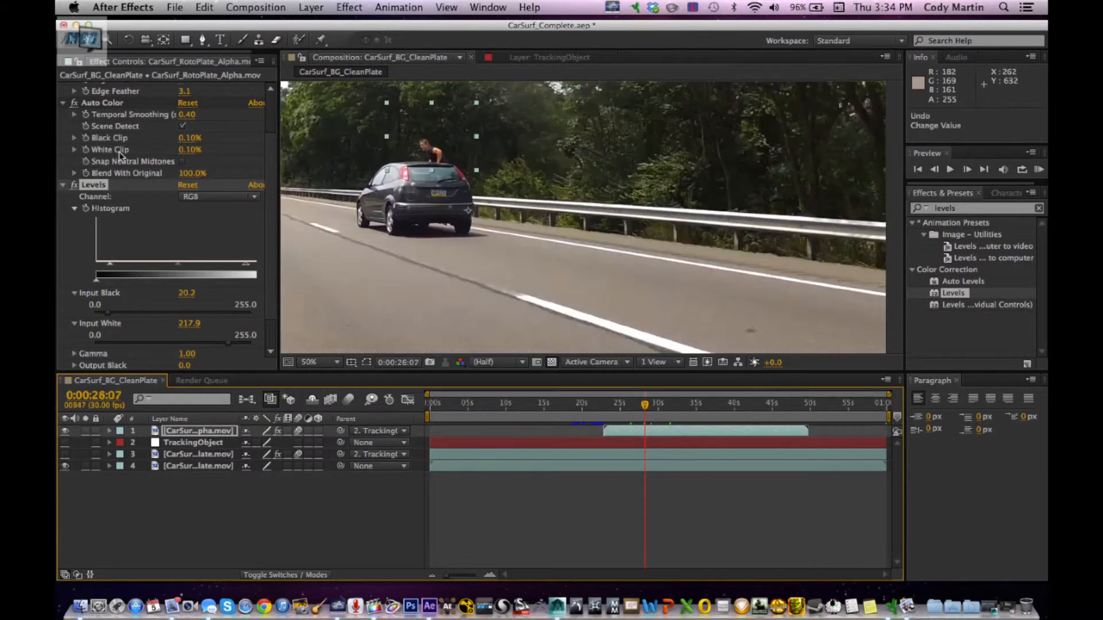
pyautogui.press('super+z')
# Close the CarSurf_Complete.aep project without saving its changes.
pyautogui.moveTo(131, 27); pyautogui.dragTo(209, 30)
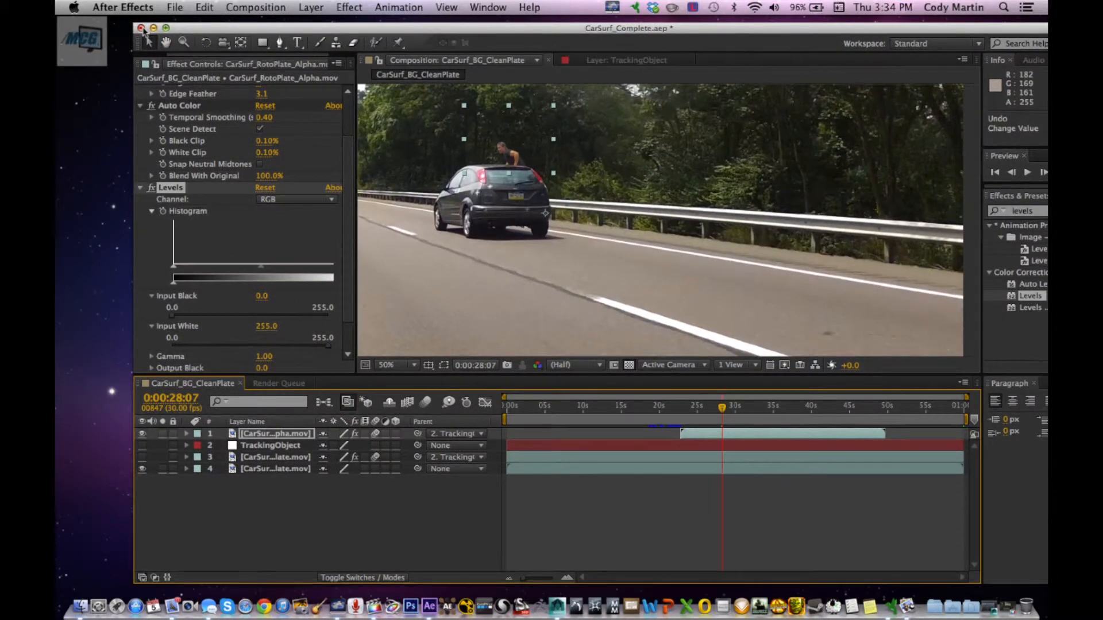
pyautogui.click(141, 27)
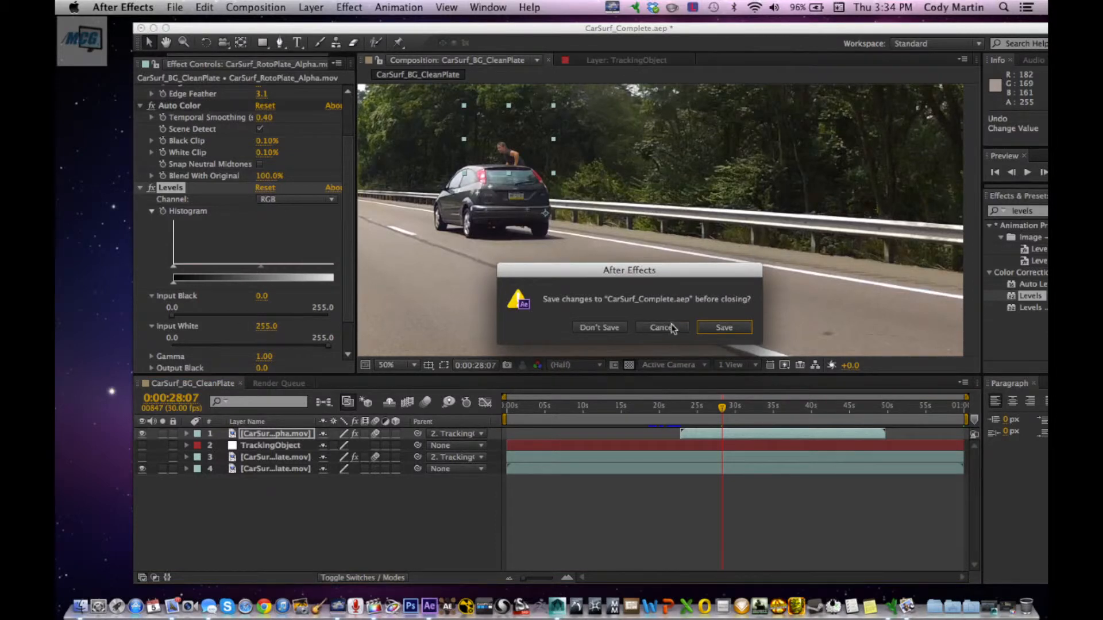
pyautogui.click(599, 327)
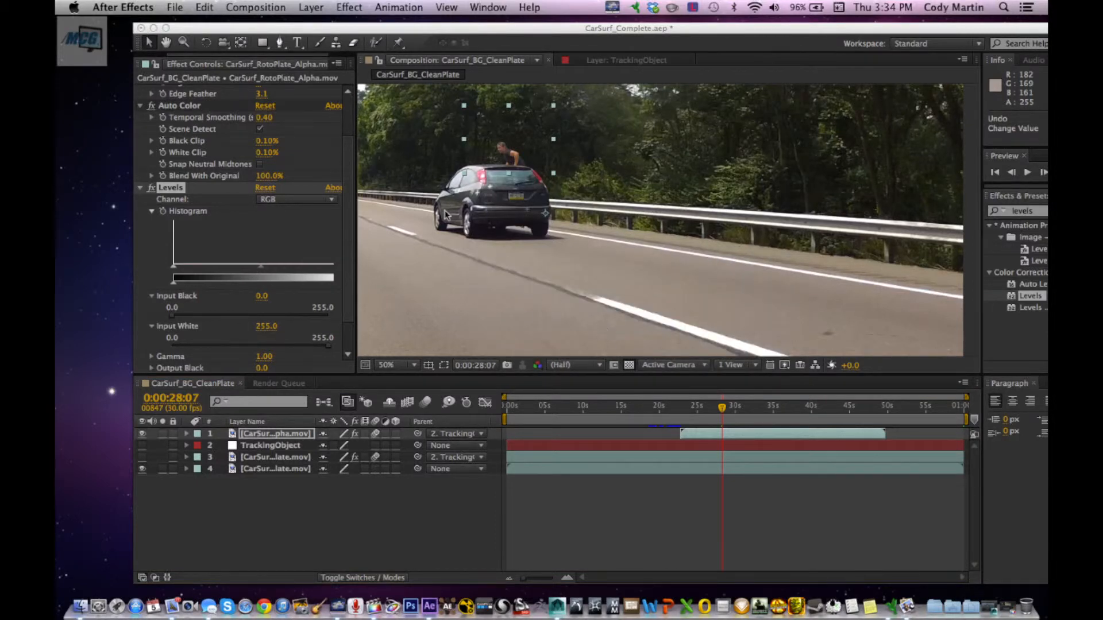
pyautogui.moveTo(150, 27); pyautogui.dragTo(152, 43)
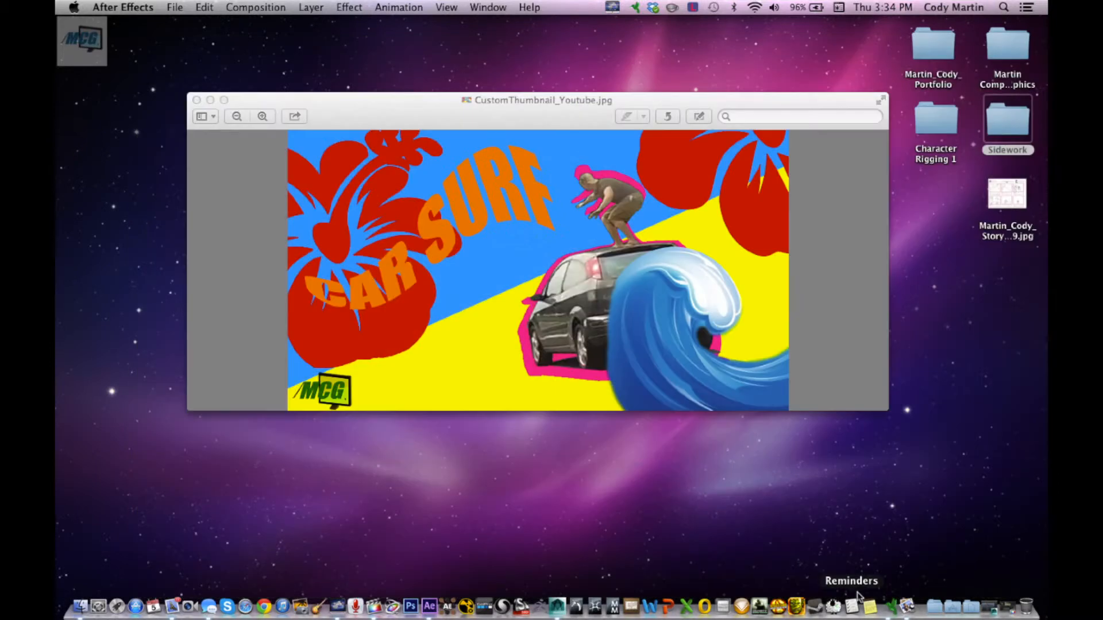
# Switch to the Car Surf project in Final Cut Pro and check the volume level of the traffic_cars_on_freeway_pass_by audio clip.
pyautogui.click(1014, 610)
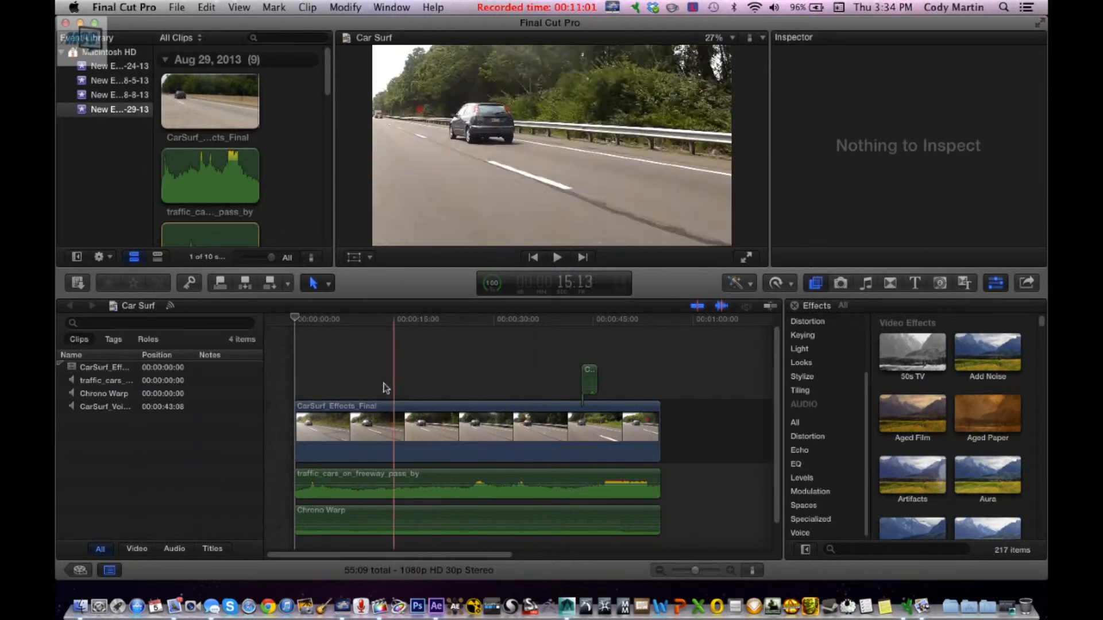
pyautogui.moveTo(302, 487); pyautogui.dragTo(304, 484)
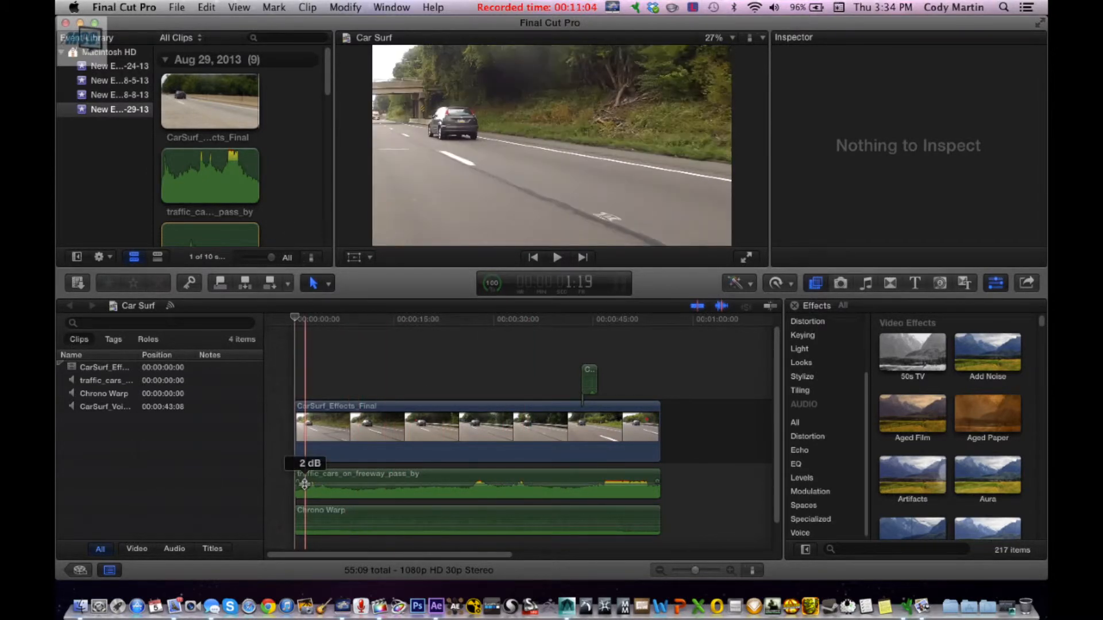